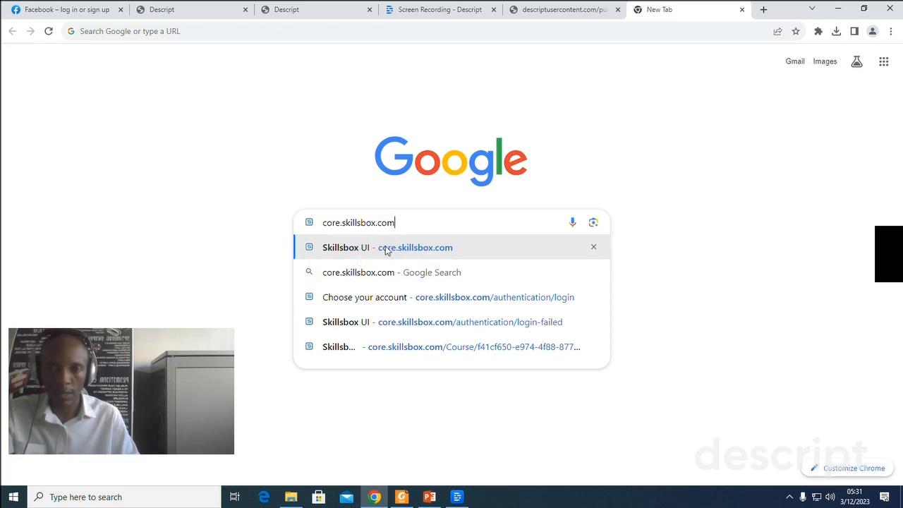
# - Open core.skillsbox.com and log out of the signed-in candidate account
pyautogui.click(387, 250)
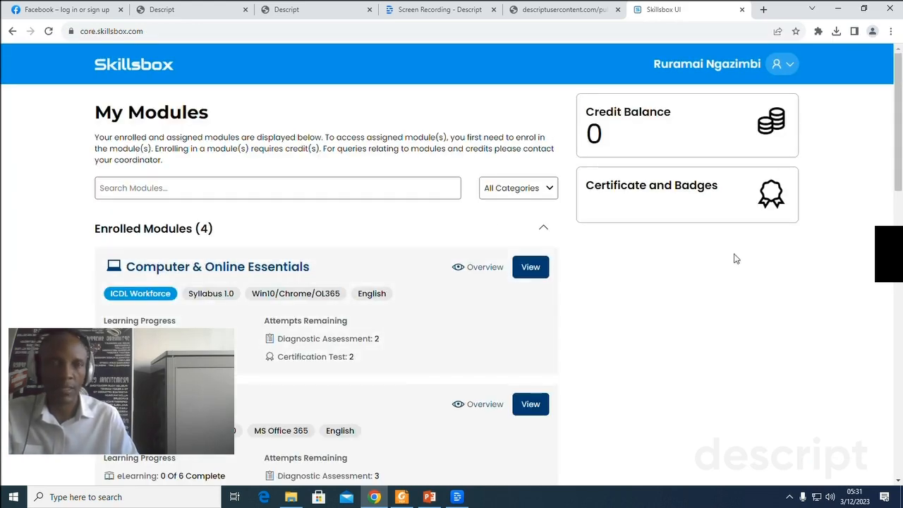
pyautogui.click(783, 64)
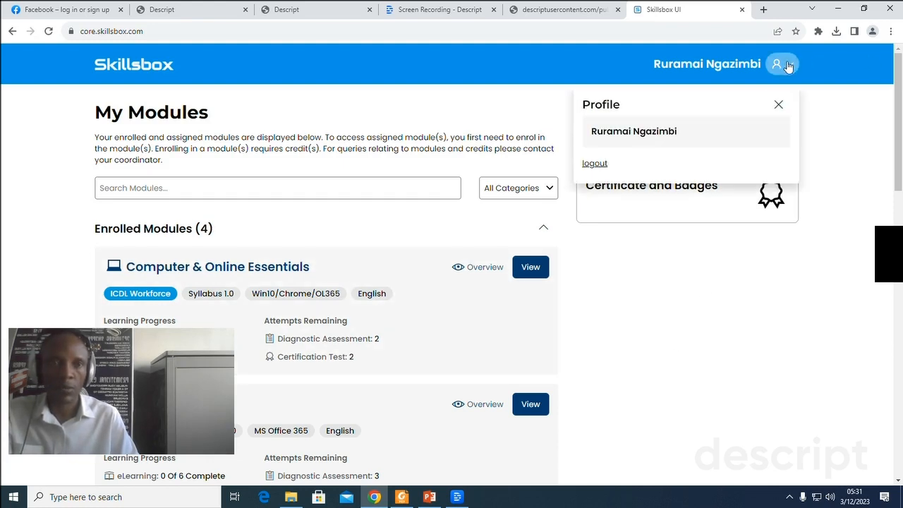
pyautogui.click(591, 165)
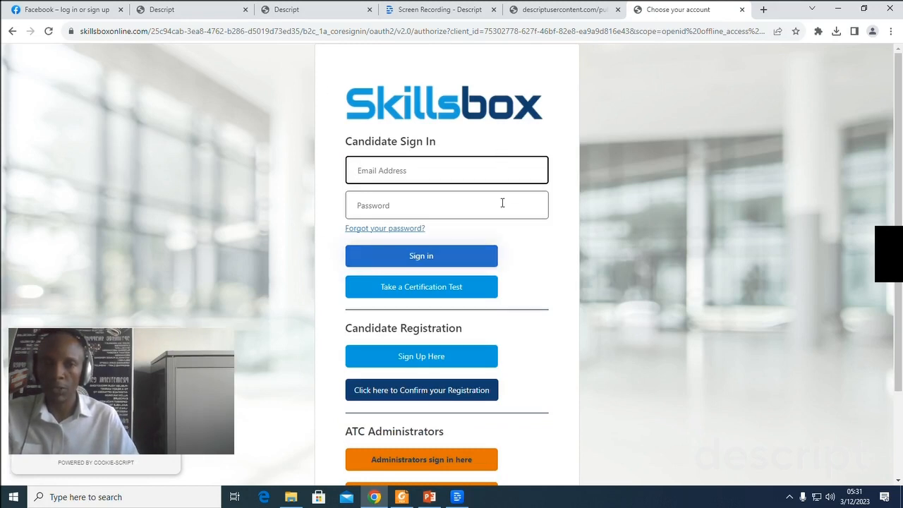
# - Look over the candidate sign-in page, view the registration confirmation page and return to the sign-in page
pyautogui.scroll(-2, 504, 215)
pyautogui.scroll(2, 504, 216)
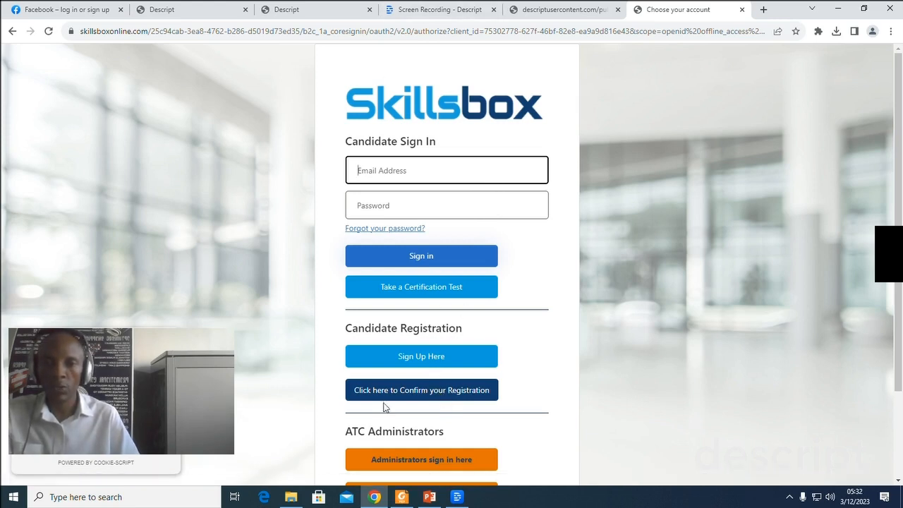
pyautogui.click(430, 396)
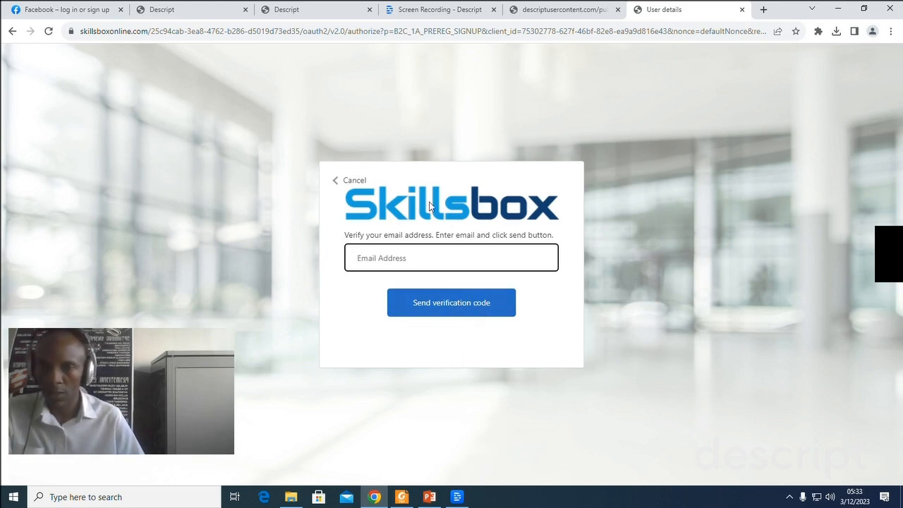
pyautogui.click(12, 32)
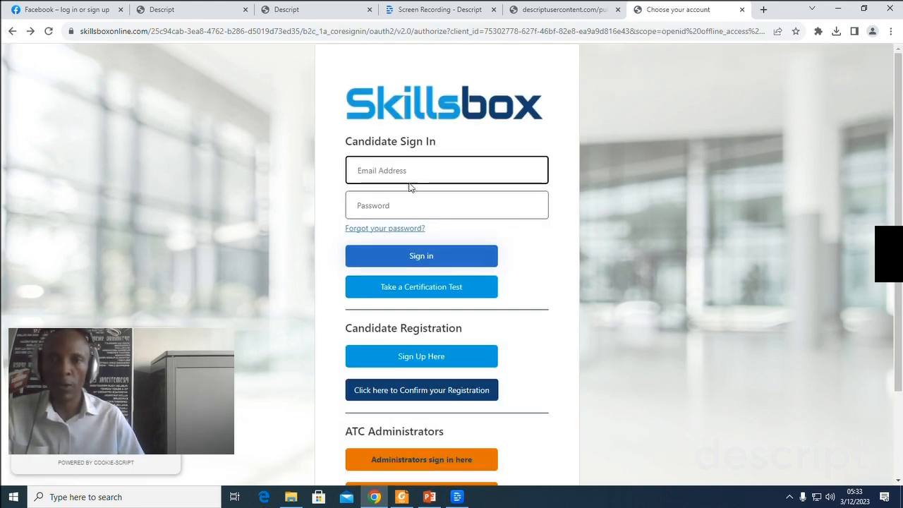
# - Sign in as a candidate with the saved e-mail address and the account password
pyautogui.click(367, 172)
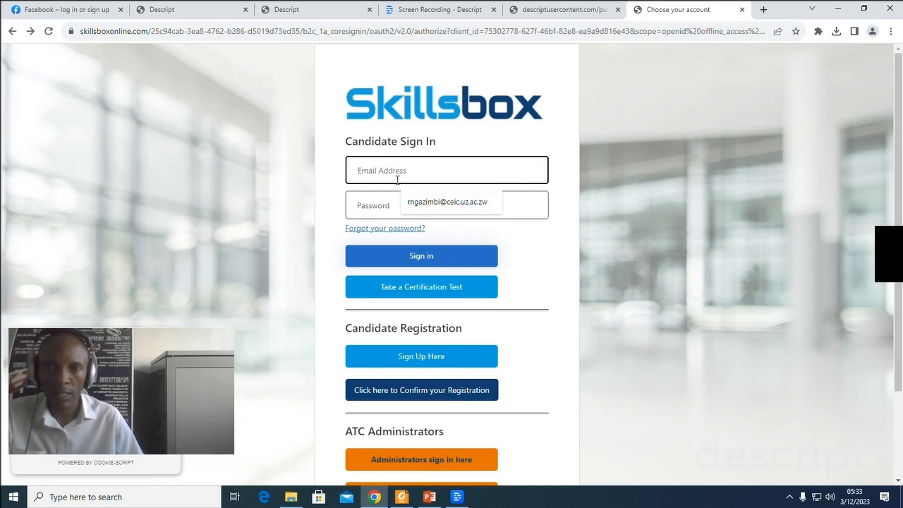
pyautogui.click(438, 204)
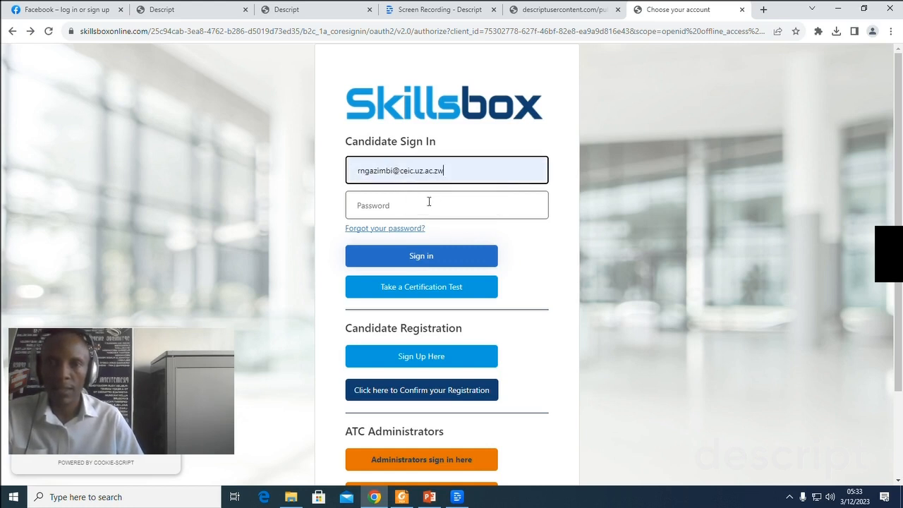
pyautogui.click(381, 204)
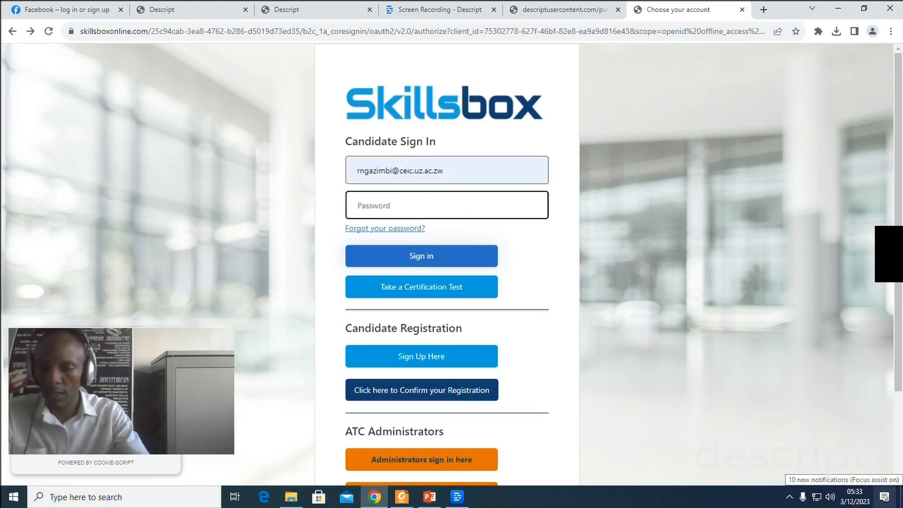
pyautogui.write('*')
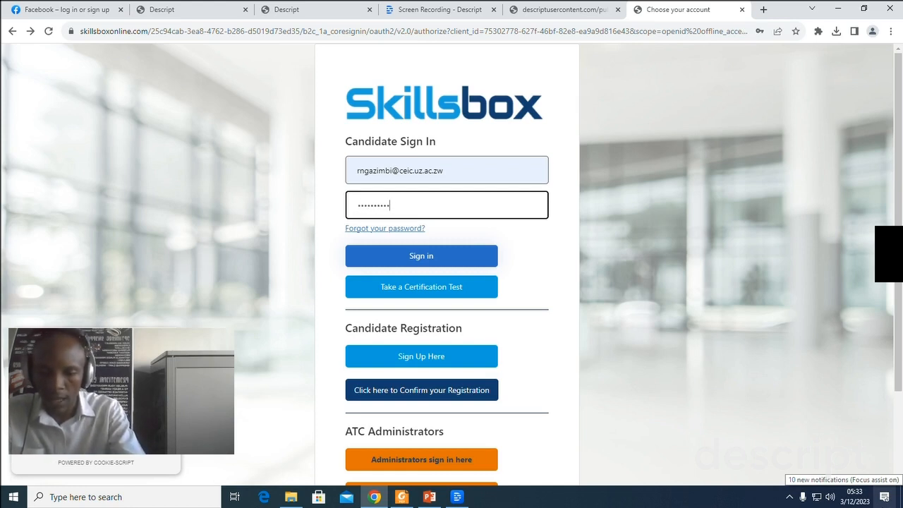
pyautogui.write('*')
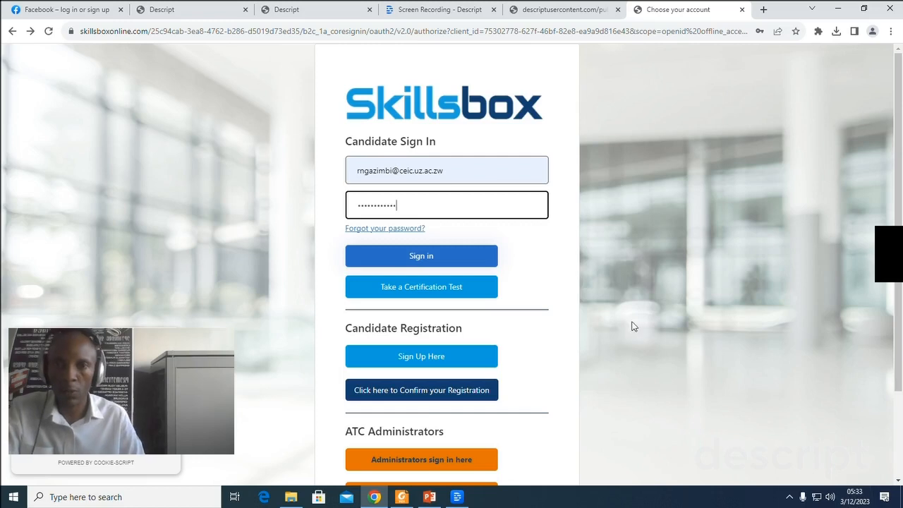
pyautogui.click(439, 257)
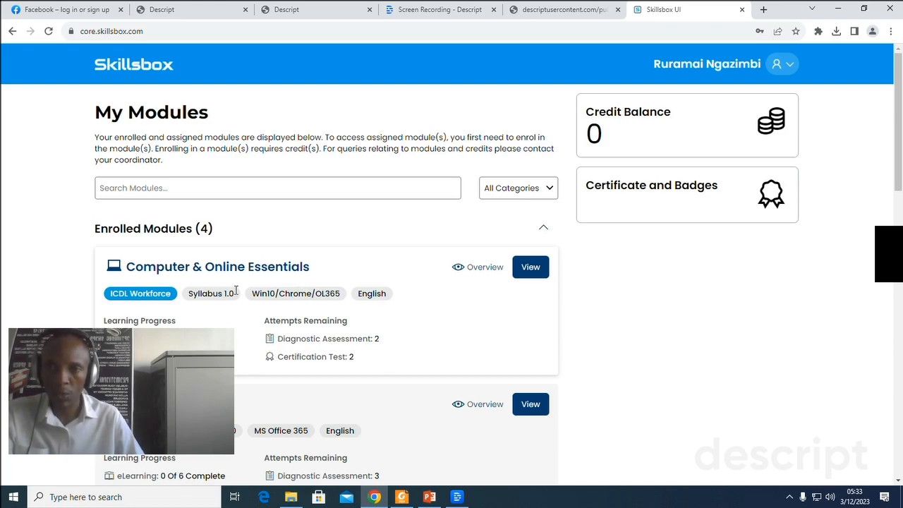
# - Look through the enrolled modules and open the Presentation module
pyautogui.scroll(-3, 374, 290)
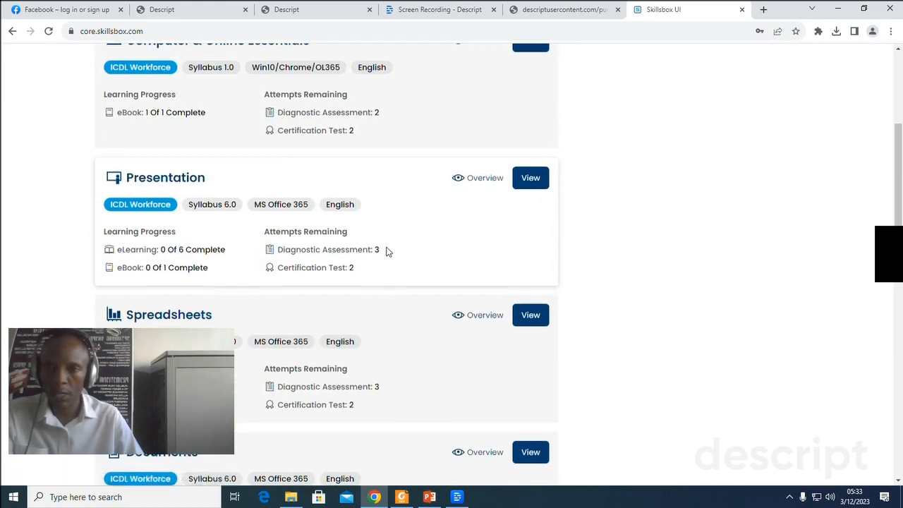
pyautogui.scroll(-2, 387, 252)
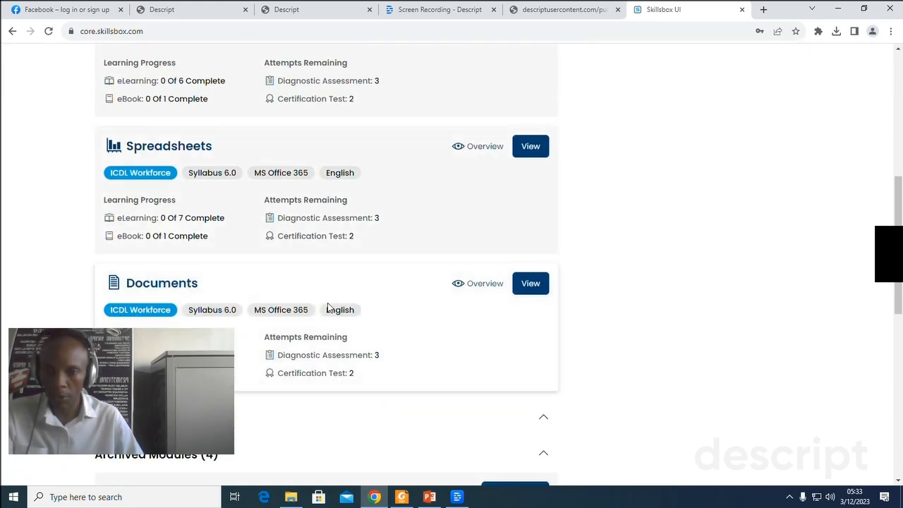
pyautogui.scroll(6, 328, 306)
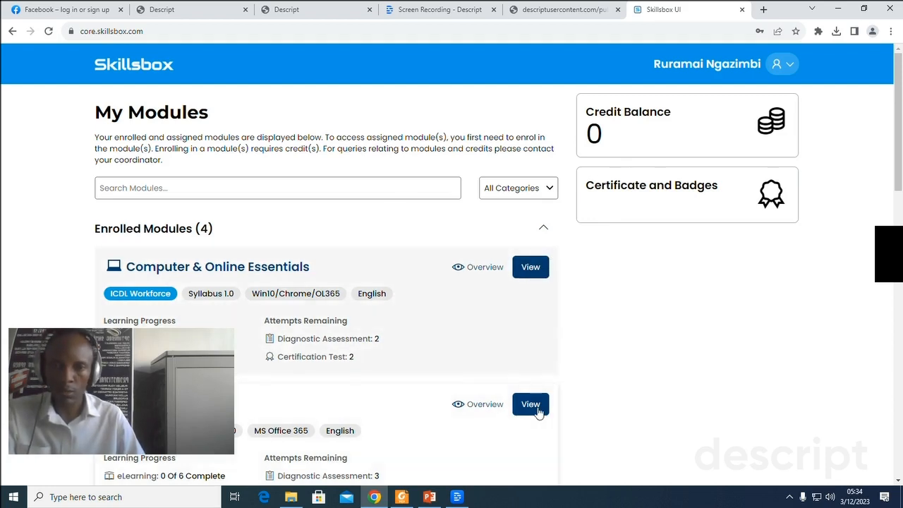
pyautogui.scroll(-2, 539, 412)
pyautogui.scroll(-4, 539, 409)
pyautogui.scroll(4, 540, 409)
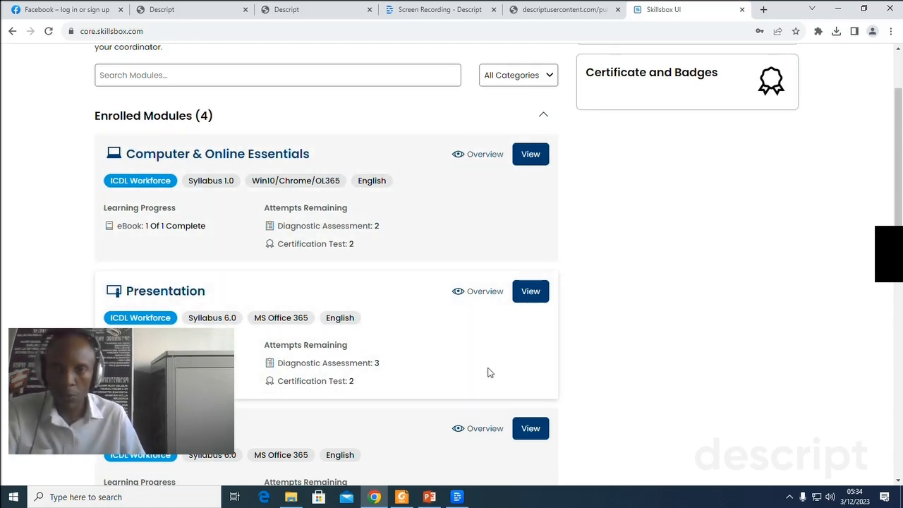
pyautogui.click(530, 292)
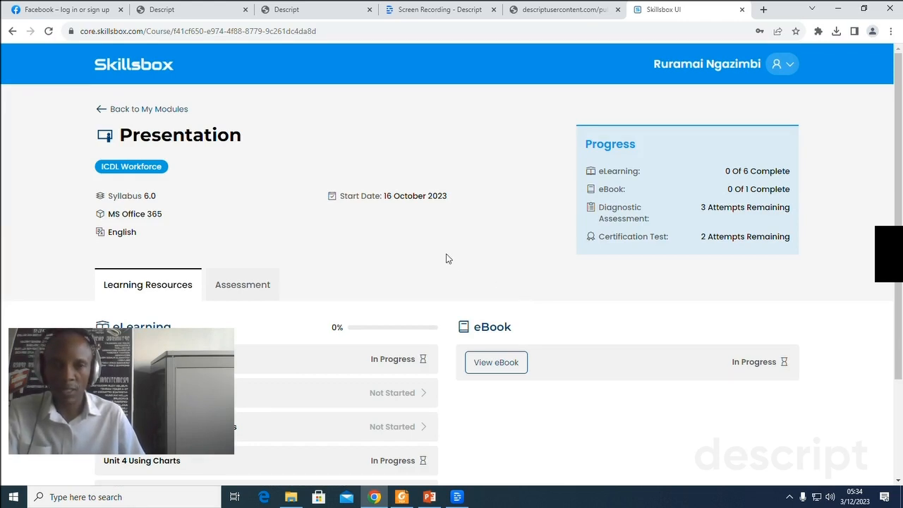
# - View the Presentation module's assessment section and return to its learning resources to look over the eLearning units
pyautogui.scroll(-2, 446, 259)
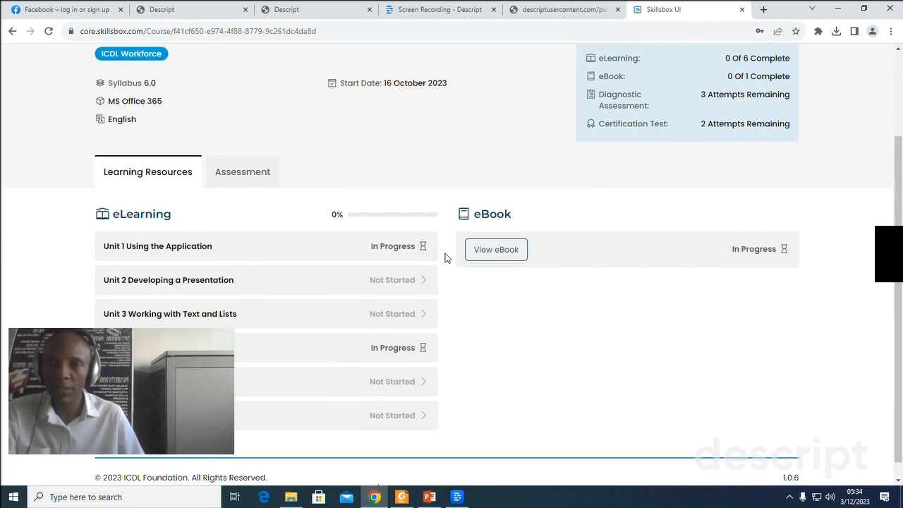
pyautogui.click(239, 176)
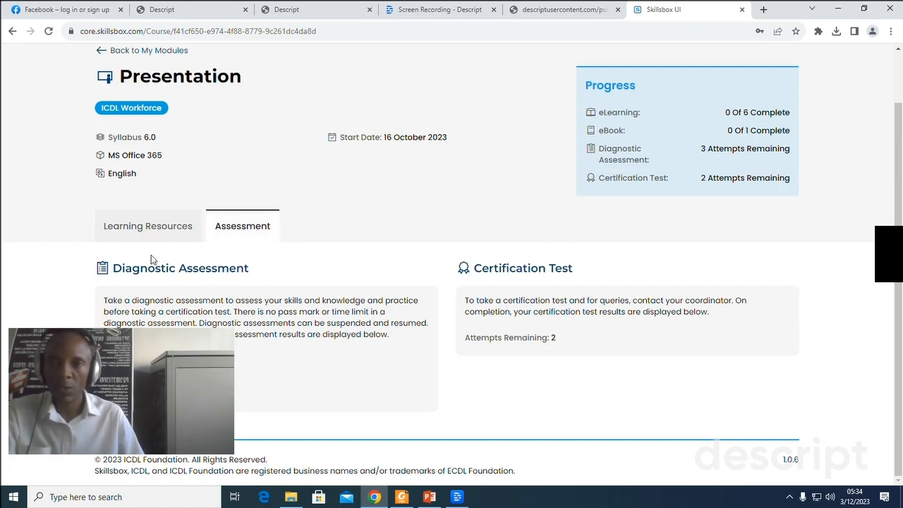
pyautogui.click(150, 227)
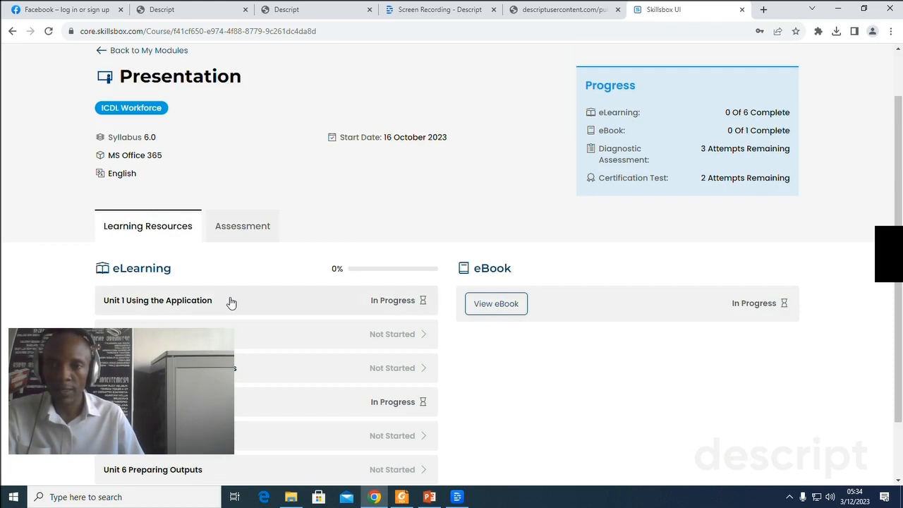
pyautogui.scroll(-1, 231, 302)
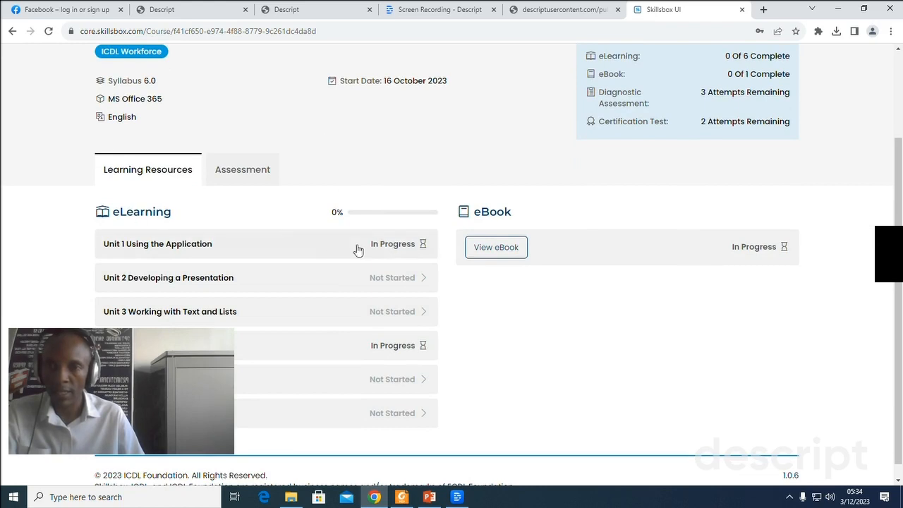
pyautogui.scroll(-1, 202, 274)
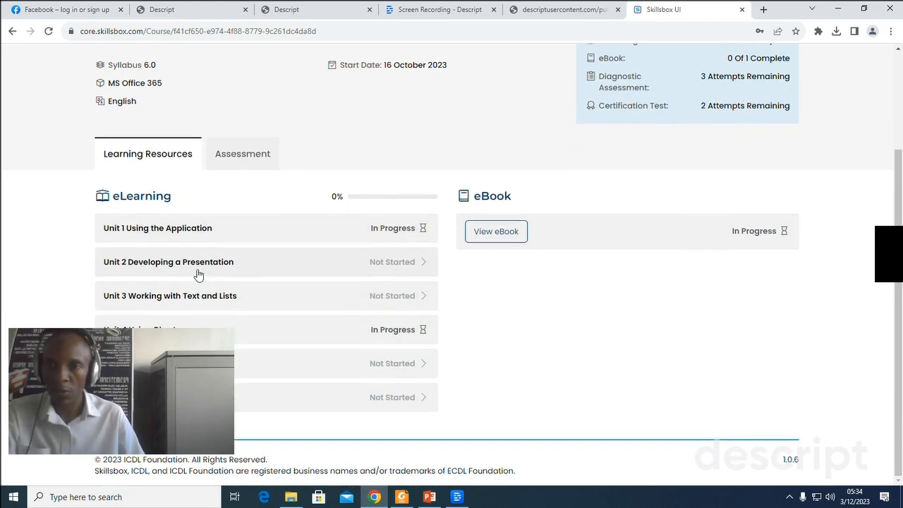
# - Launch Unit 1 Using the Application, restart it from the beginning and advance to the unit's title slide
pyautogui.click(154, 232)
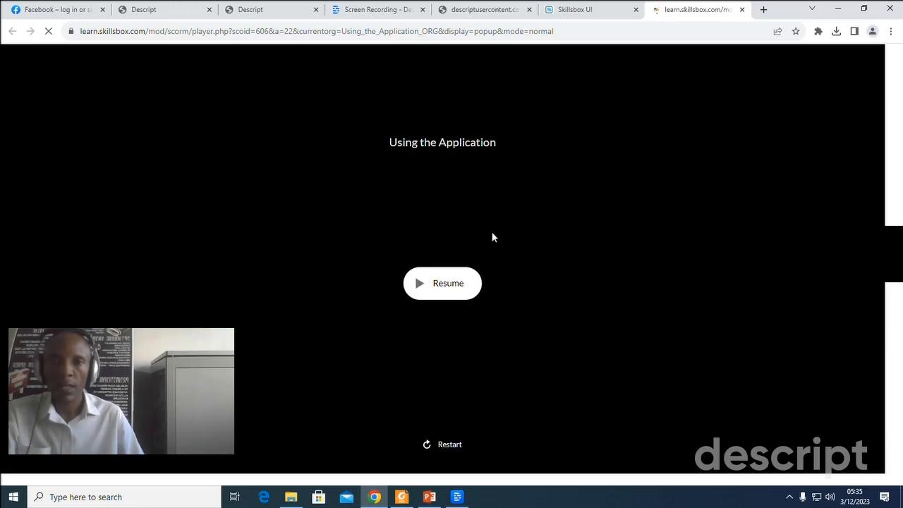
pyautogui.click(447, 445)
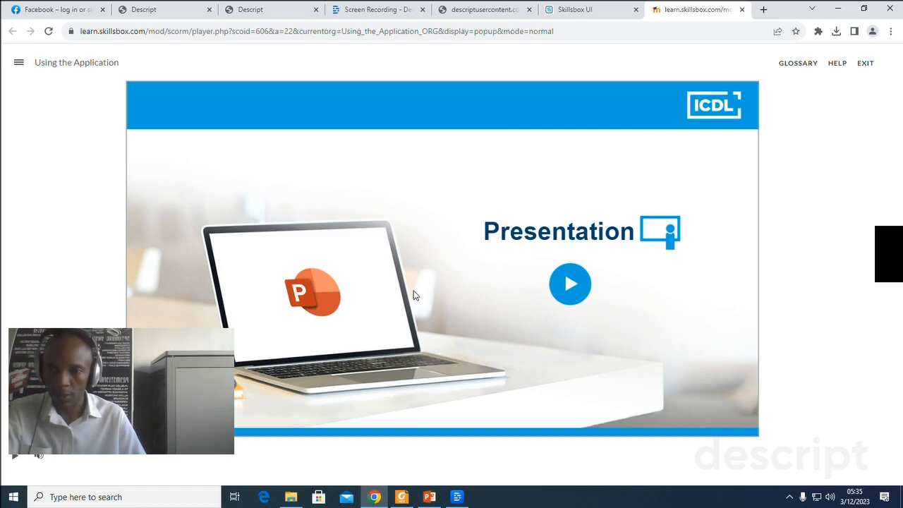
pyautogui.click(568, 287)
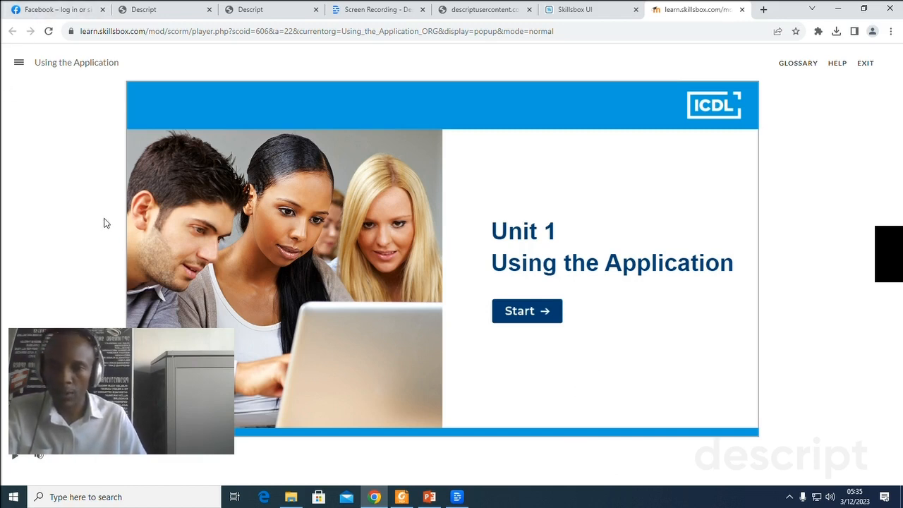
# - Look through the topic list of Unit 1, hide it again and close the unit
pyautogui.click(18, 65)
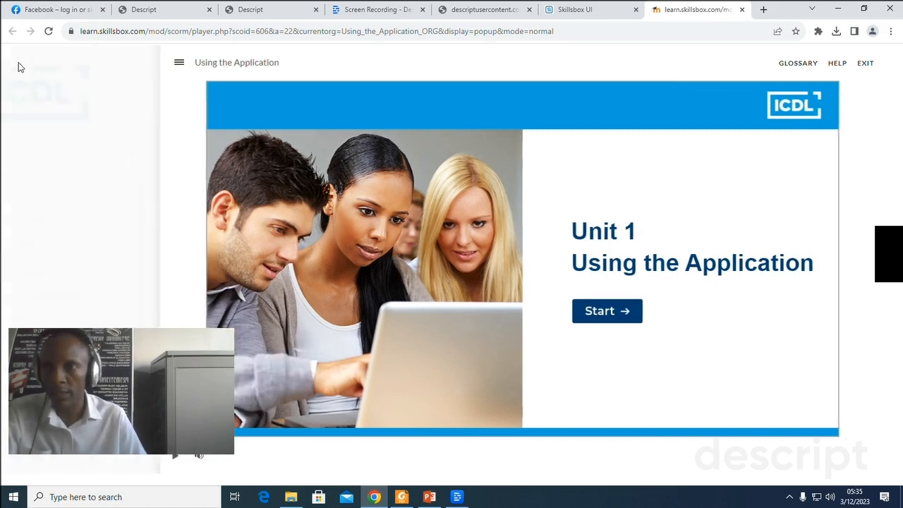
pyautogui.scroll(-1, 92, 229)
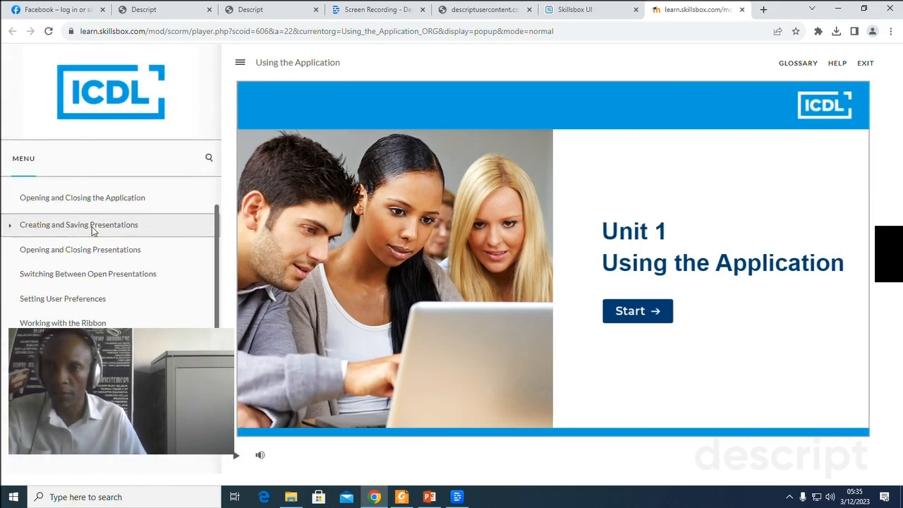
pyautogui.scroll(-1, 92, 229)
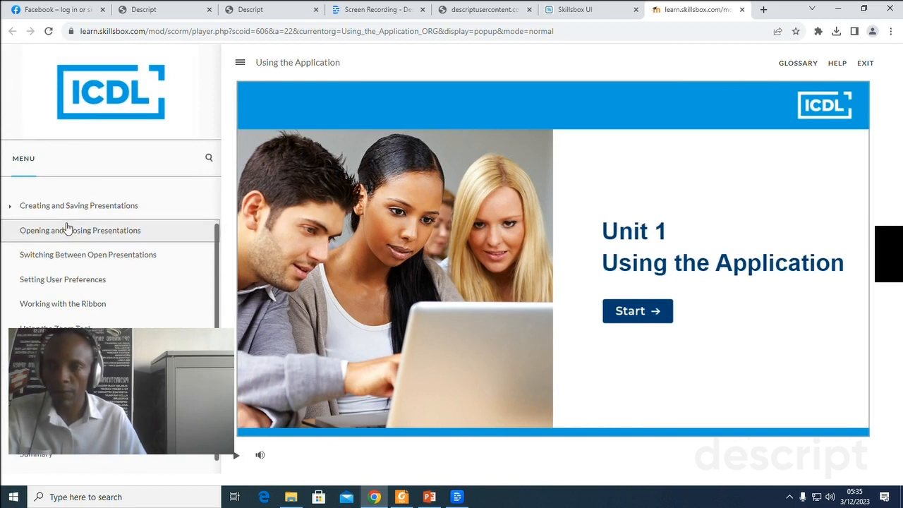
pyautogui.scroll(2, 84, 212)
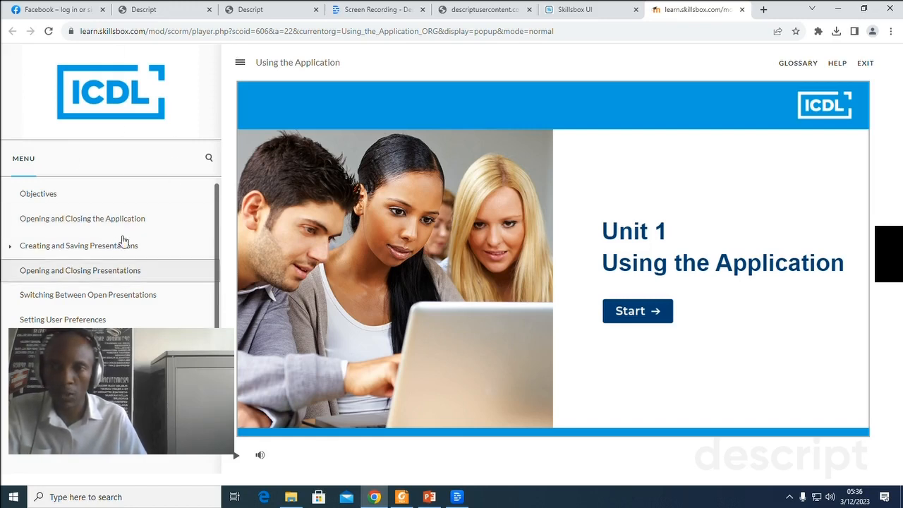
pyautogui.click(240, 63)
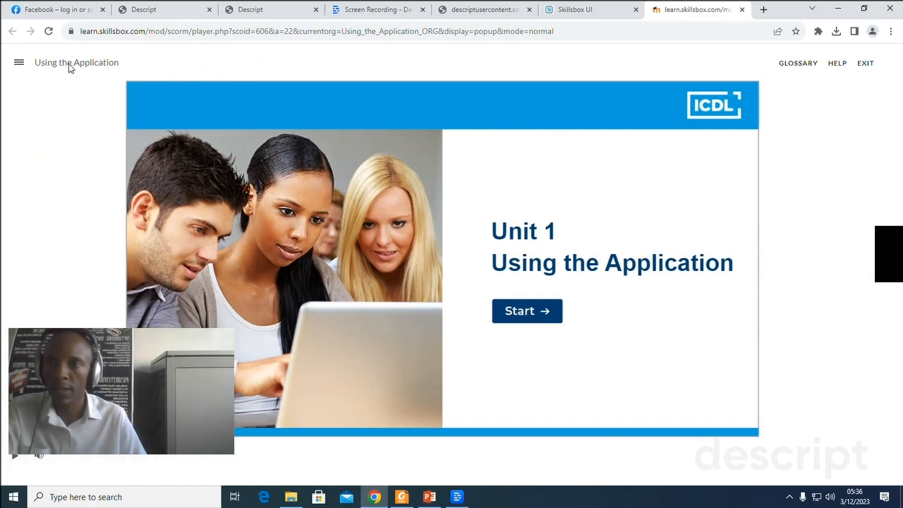
pyautogui.click(742, 9)
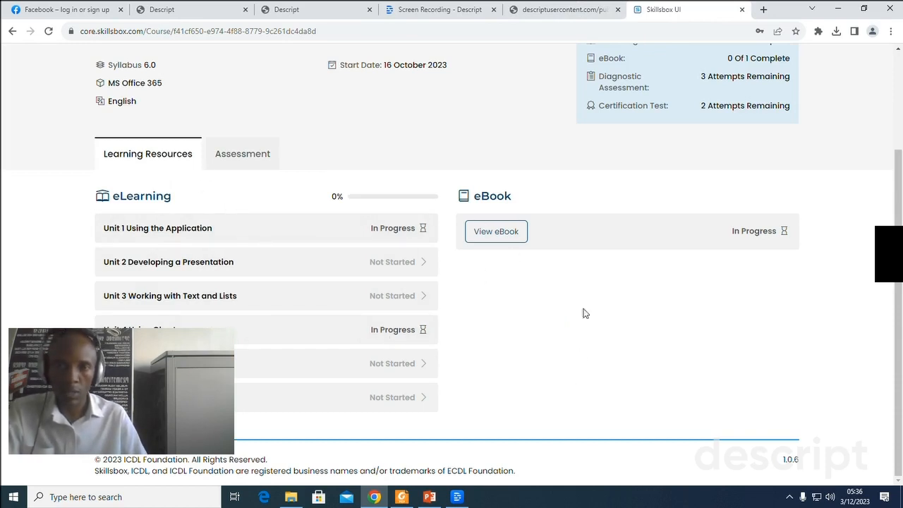
# - Open the Presentation module's eBook, page back through it to the front cover and close it
pyautogui.click(496, 233)
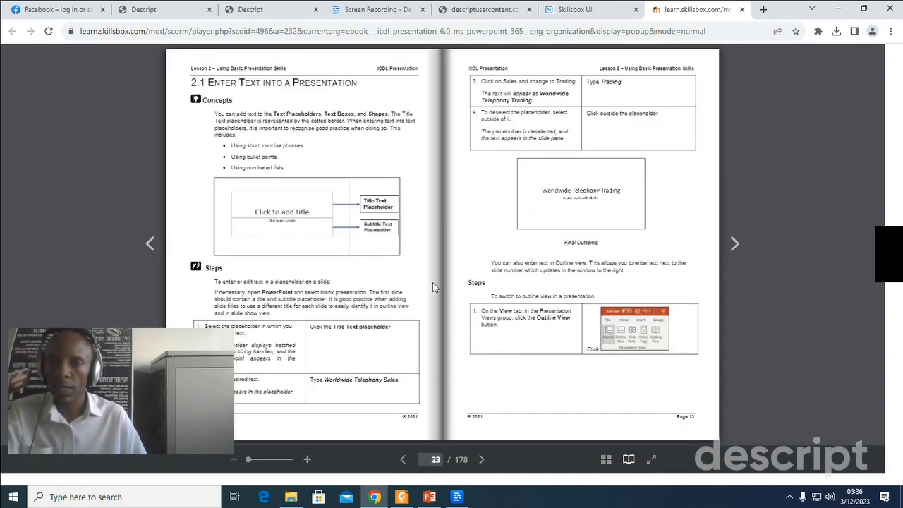
pyautogui.click(151, 244)
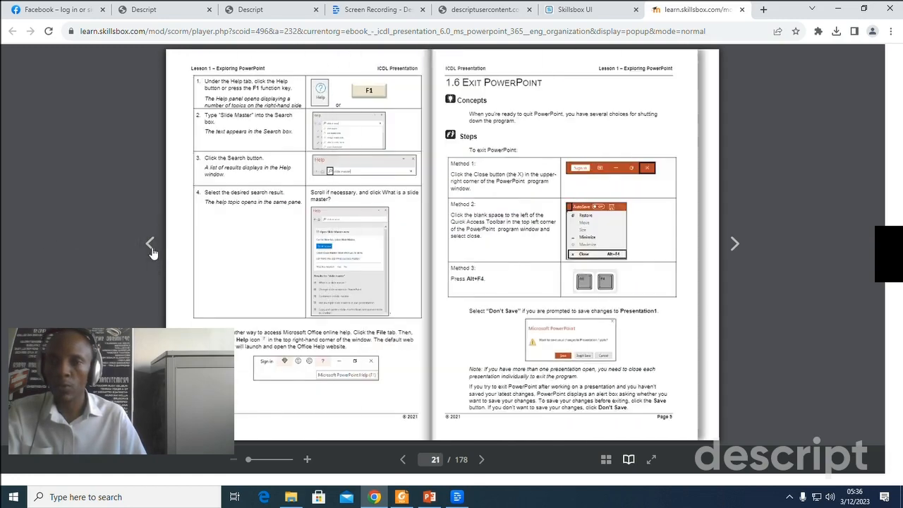
pyautogui.click(150, 244)
pyautogui.click(151, 244)
pyautogui.click(151, 244)
pyautogui.click(150, 244)
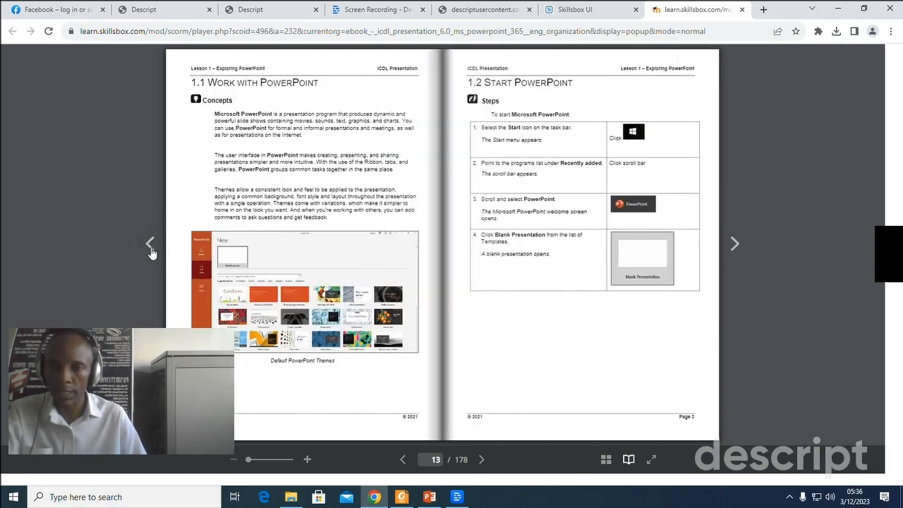
pyautogui.click(150, 245)
pyautogui.click(150, 246)
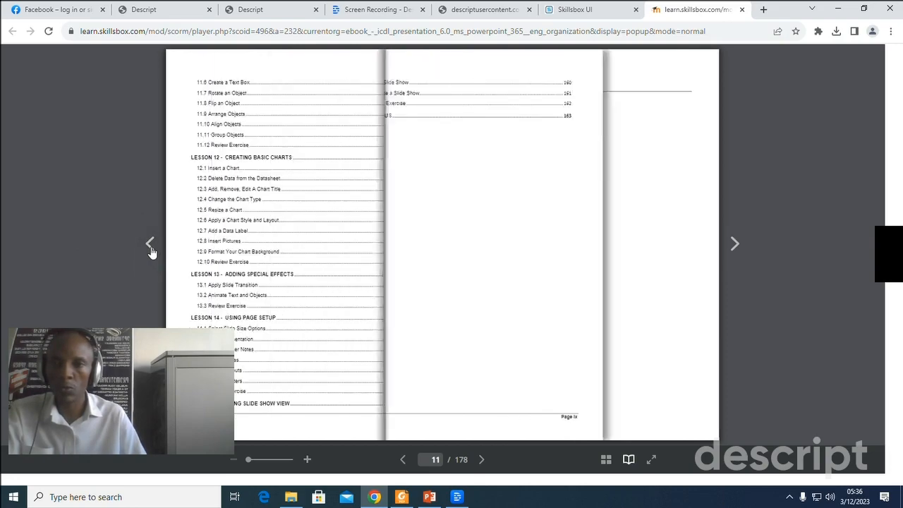
pyautogui.click(150, 246)
pyautogui.click(150, 245)
pyautogui.click(151, 245)
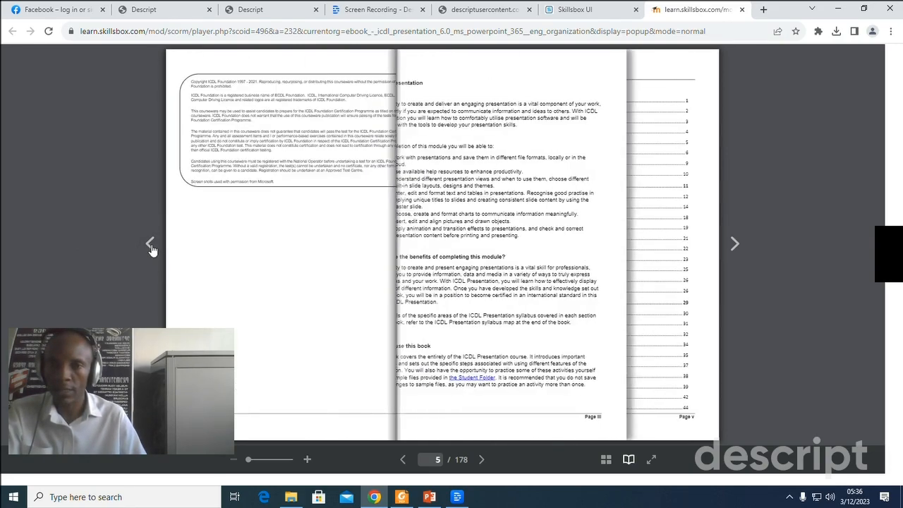
pyautogui.click(150, 245)
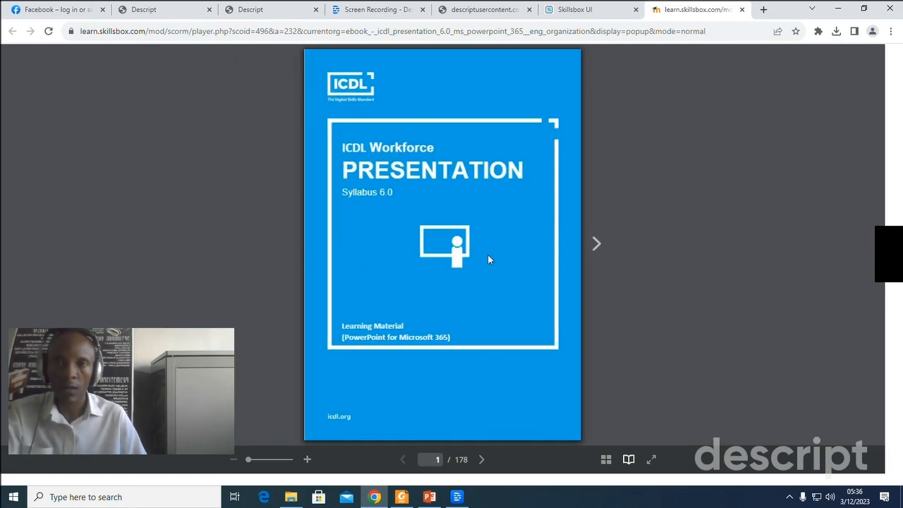
pyautogui.click(742, 9)
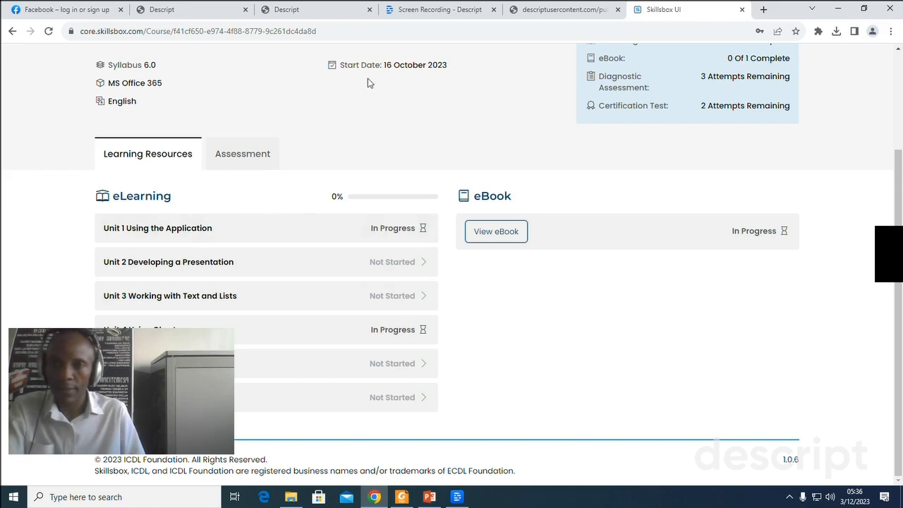
# - Start the diagnostic assessment from the Presentation module's assessment section
pyautogui.click(243, 153)
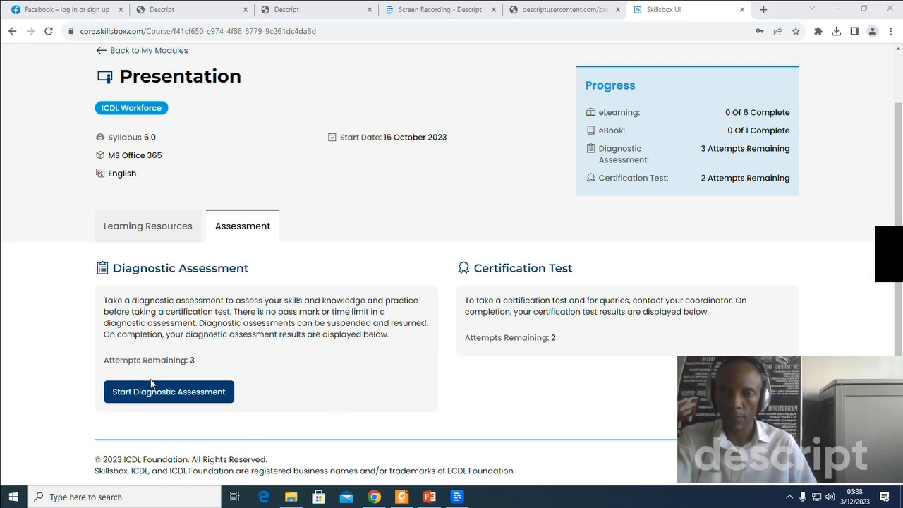
pyautogui.click(169, 399)
pyautogui.click(170, 392)
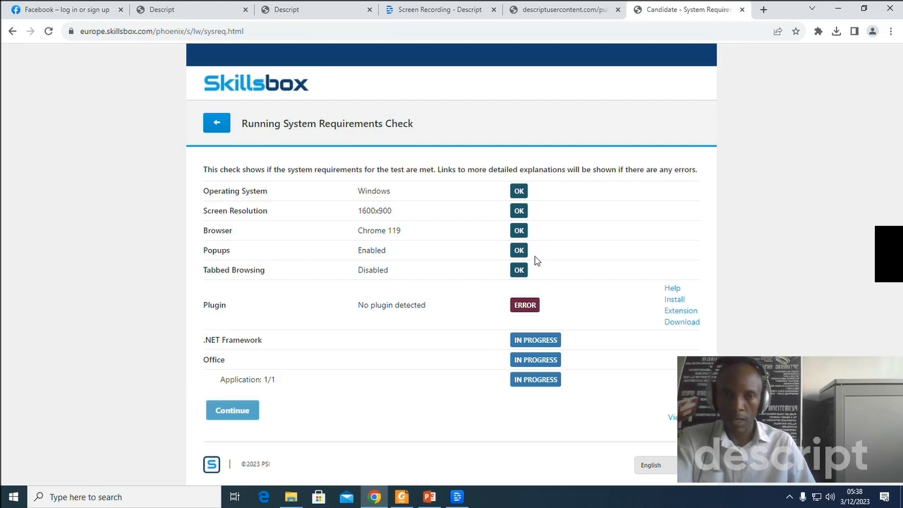
# - Search the browser settings for "pop" and open the Pop-ups and redirects site settings
pyautogui.click(891, 32)
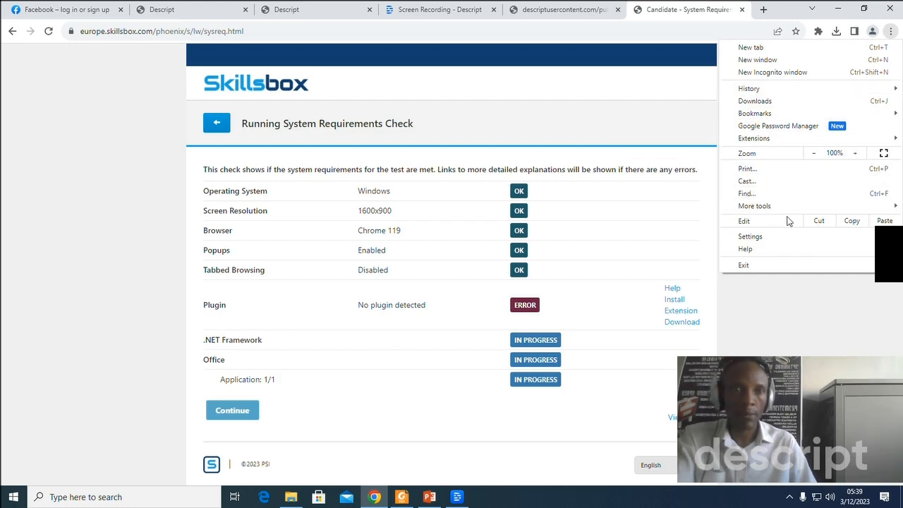
pyautogui.click(749, 238)
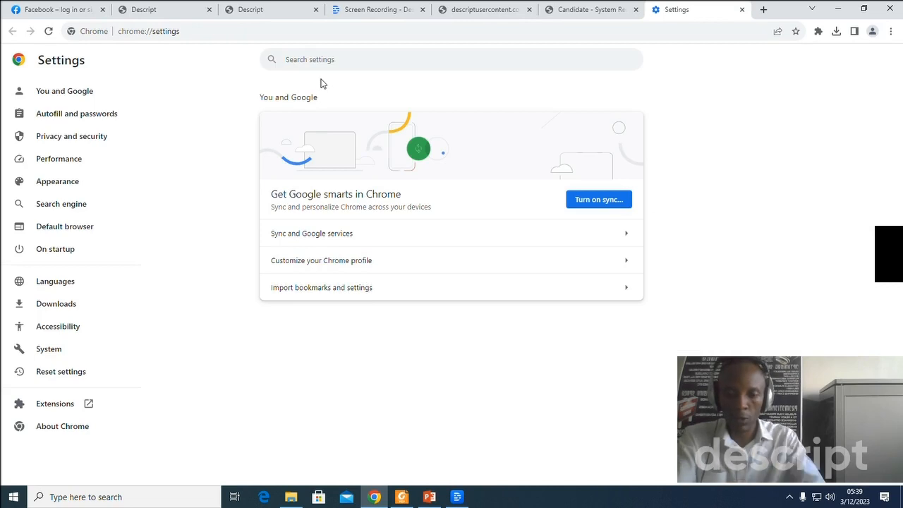
pyautogui.write('pop')
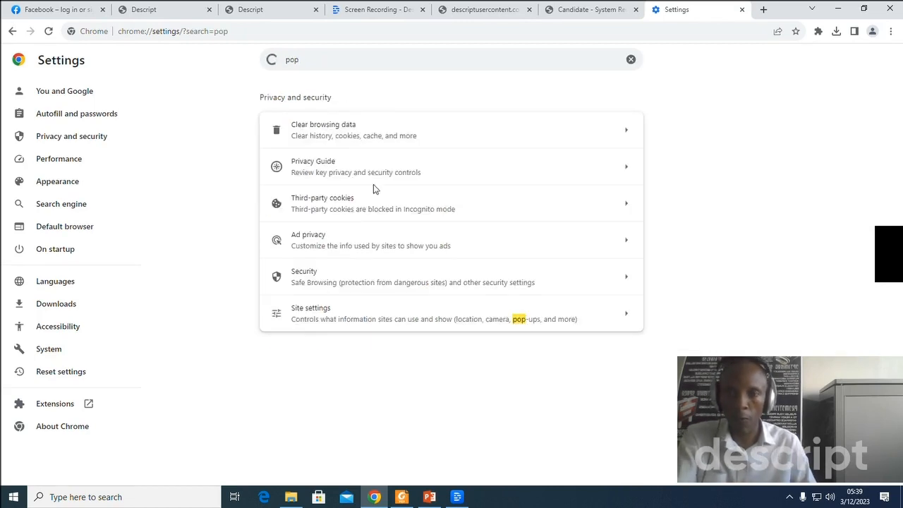
pyautogui.click(522, 323)
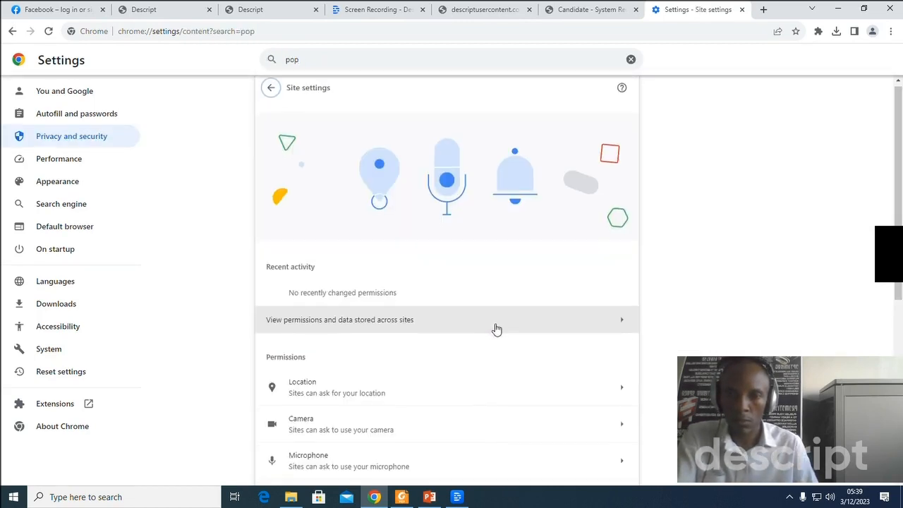
pyautogui.scroll(-4, 496, 329)
pyautogui.scroll(-1, 497, 329)
pyautogui.click(426, 409)
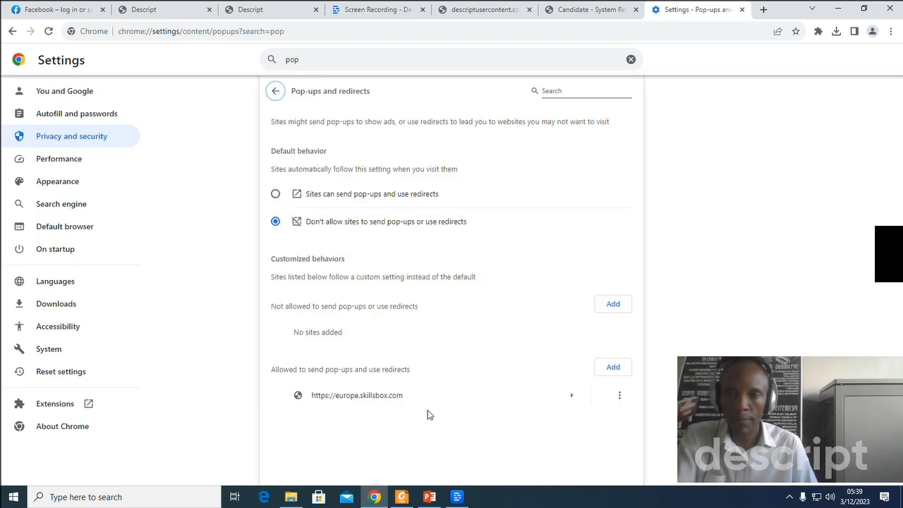
pyautogui.click(620, 397)
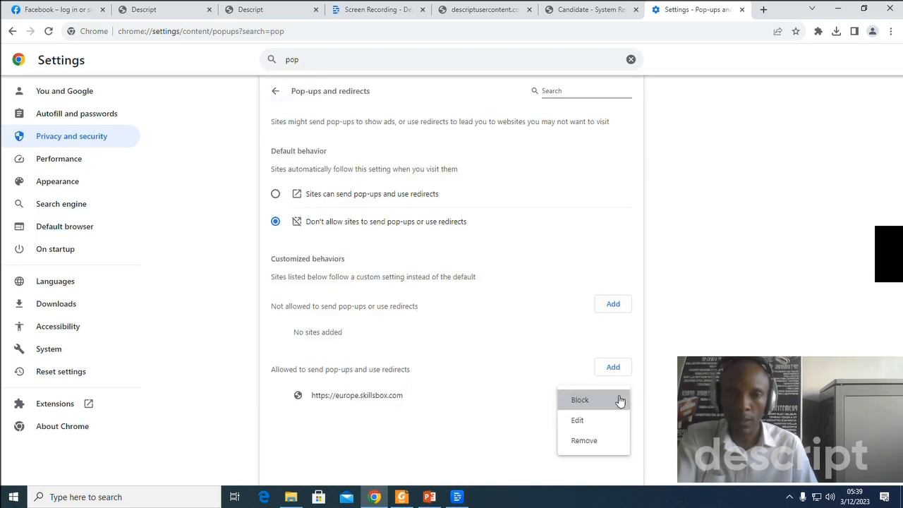
pyautogui.click(585, 445)
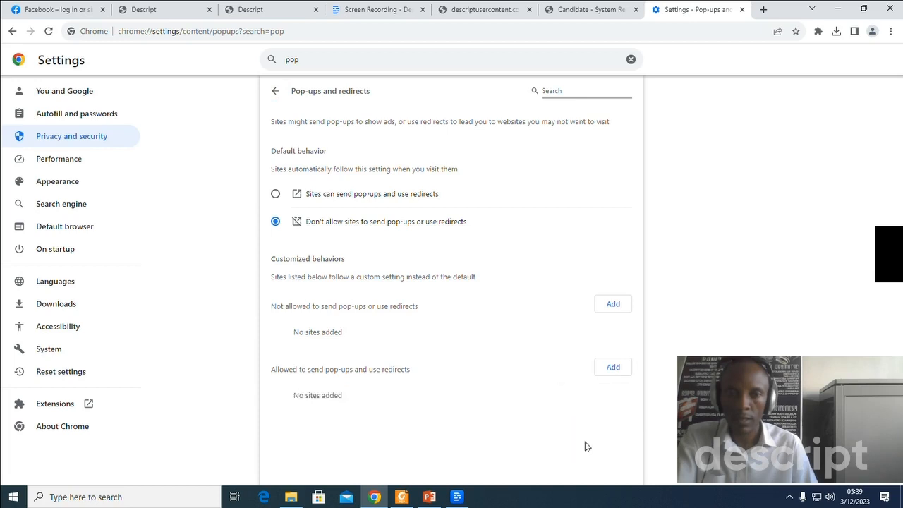
pyautogui.click(630, 60)
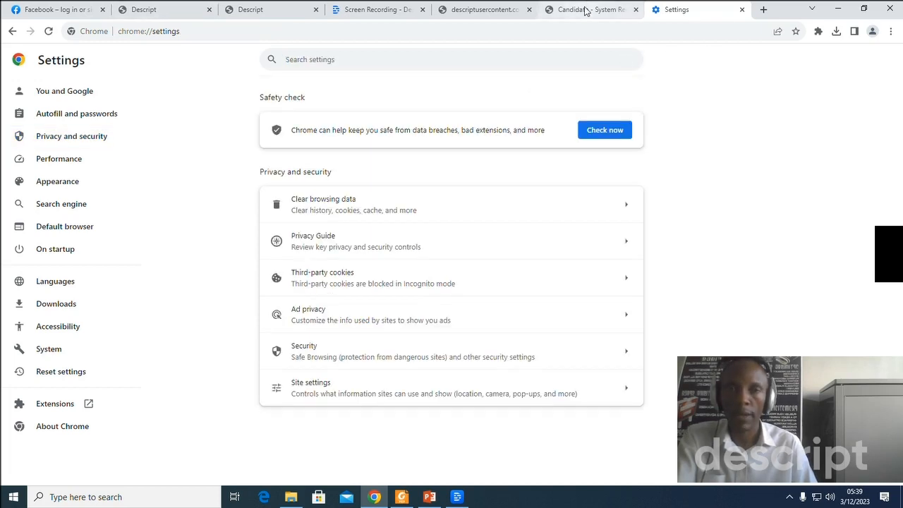
pyautogui.click(585, 10)
pyautogui.click(48, 31)
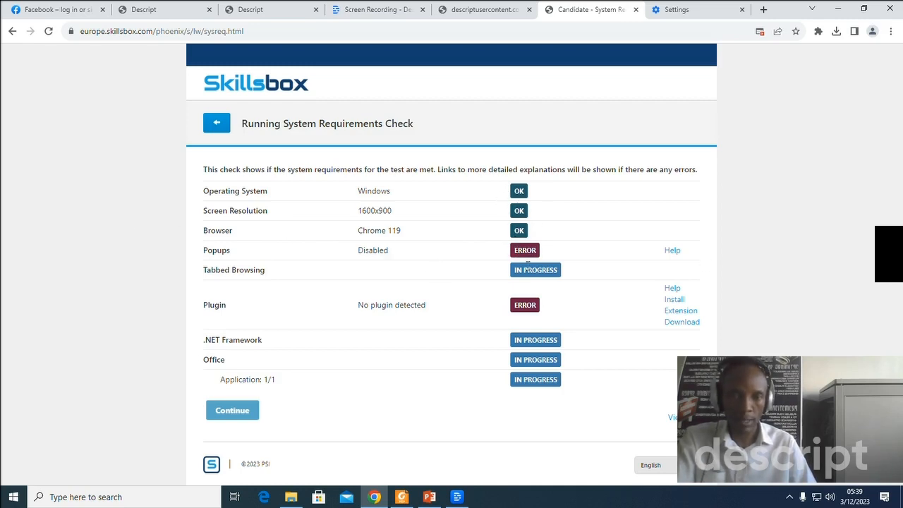
# - Return to the browser settings, search for "pop" again and reopen the Pop-ups and redirects page
pyautogui.click(891, 31)
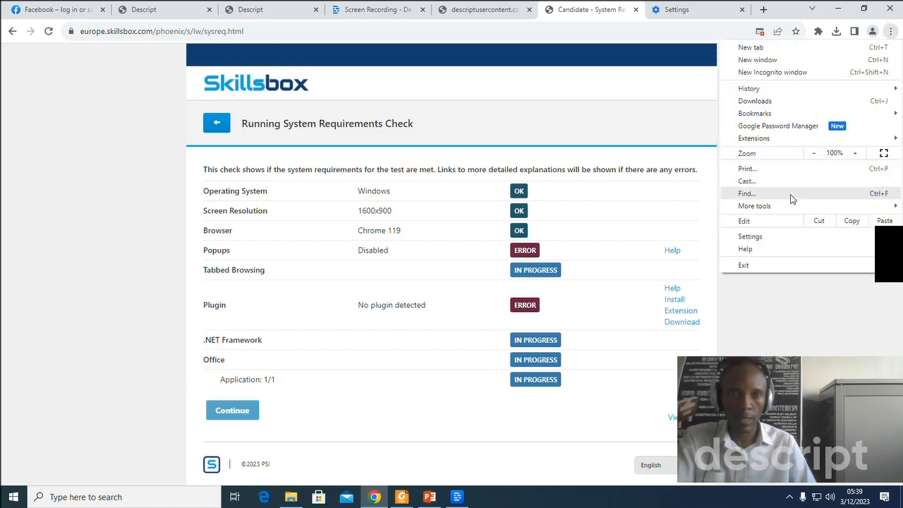
pyautogui.click(754, 240)
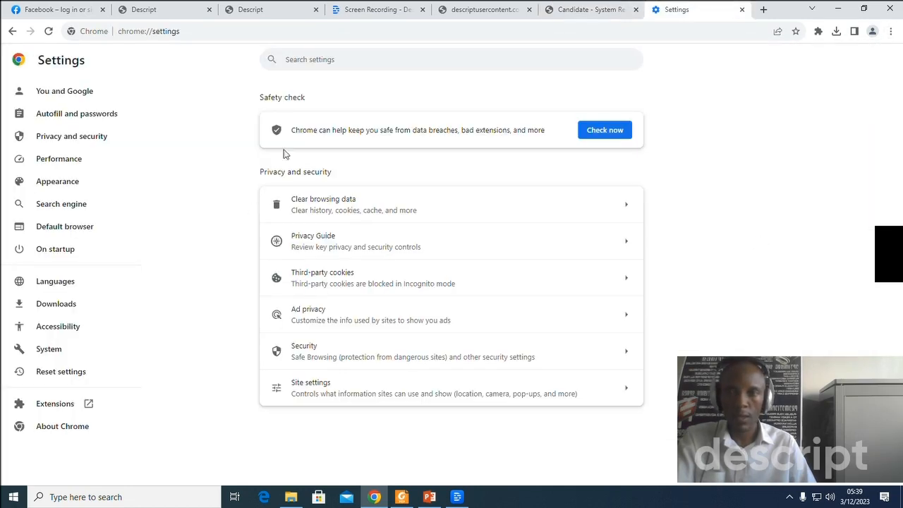
pyautogui.click(329, 58)
pyautogui.write('pop')
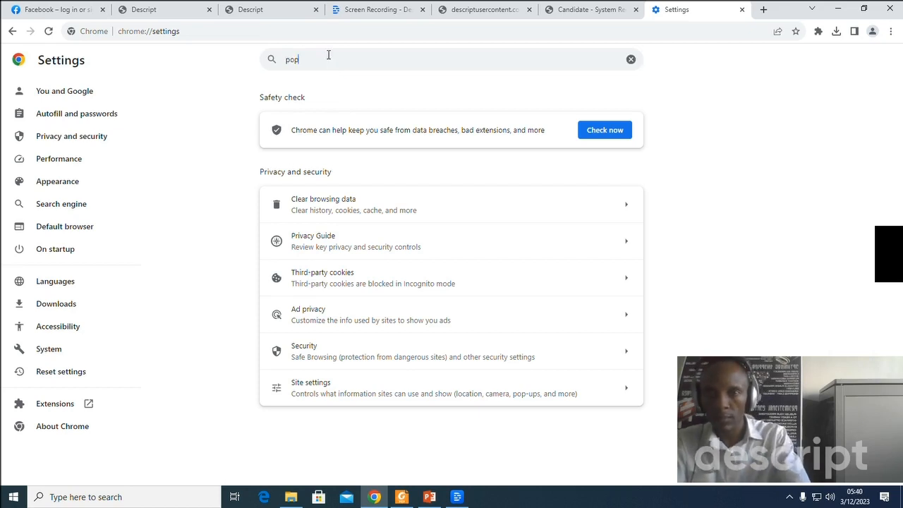
pyautogui.click(541, 321)
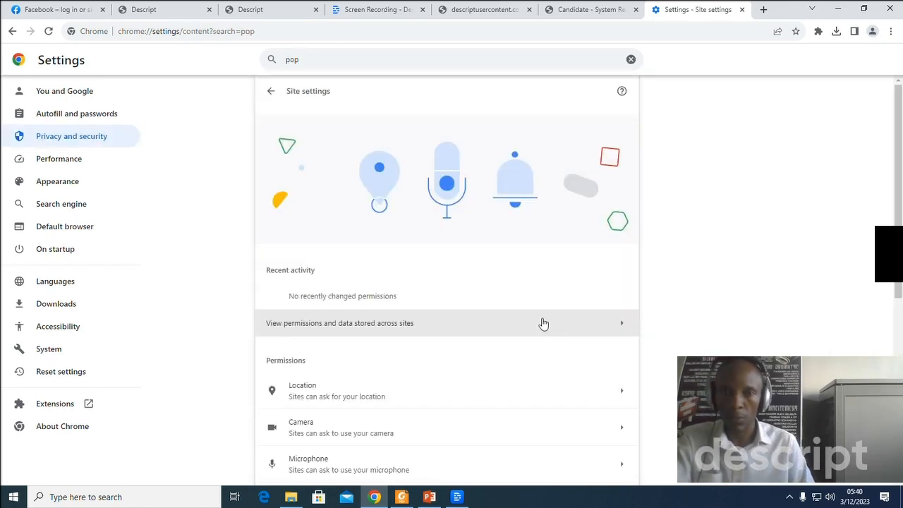
pyautogui.scroll(-5, 451, 280)
pyautogui.click(486, 406)
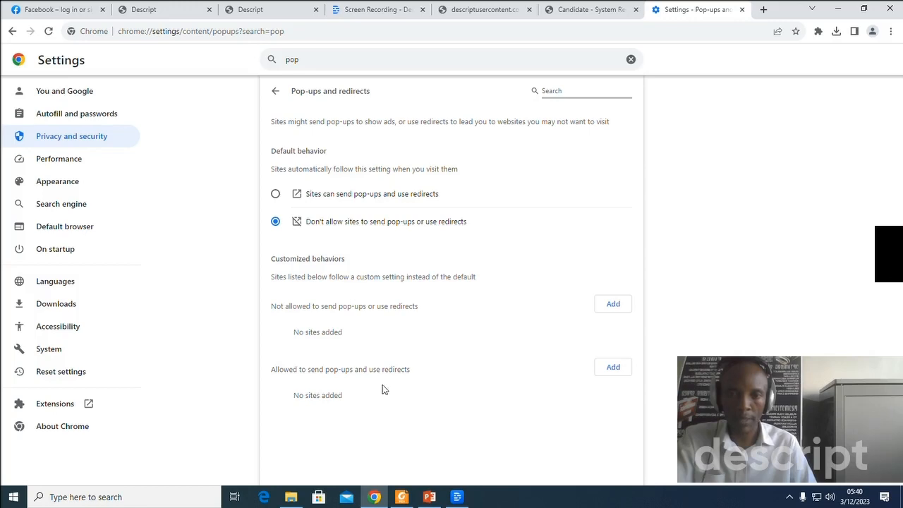
pyautogui.click(620, 372)
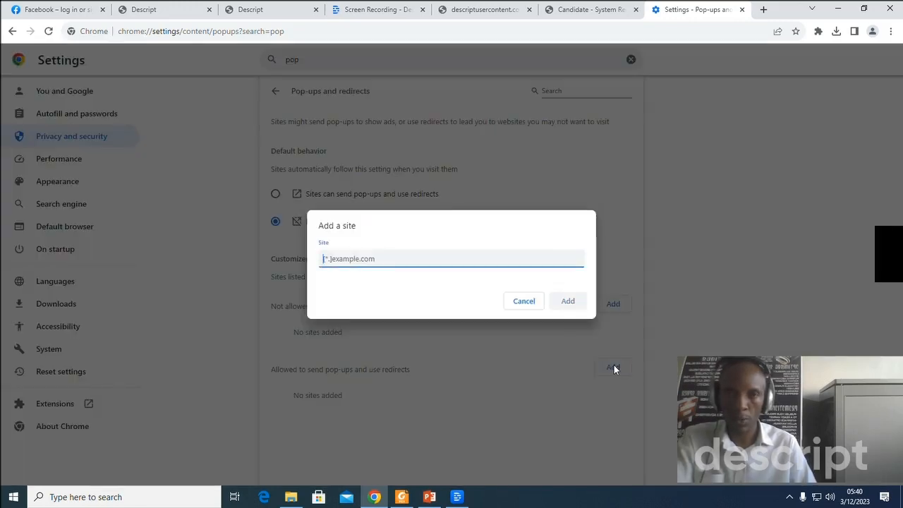
pyautogui.click(592, 11)
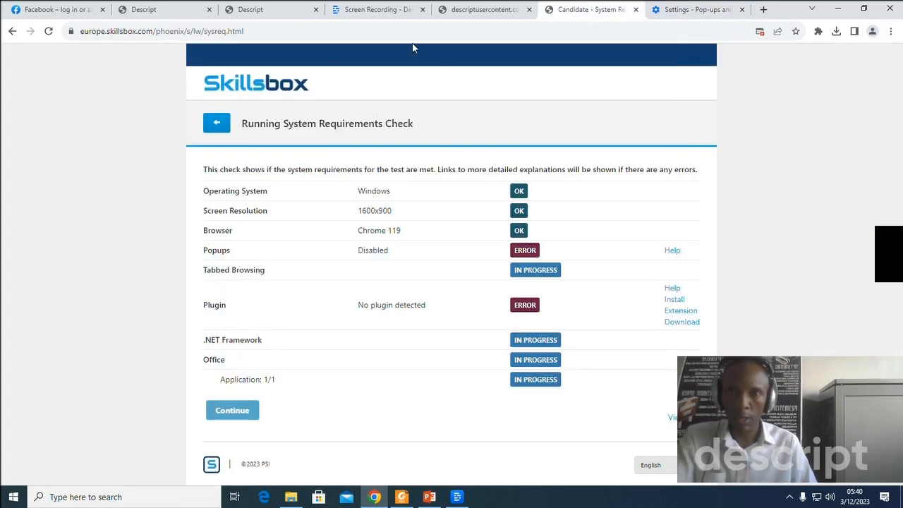
pyautogui.moveTo(272, 30); pyautogui.dragTo(71, 32)
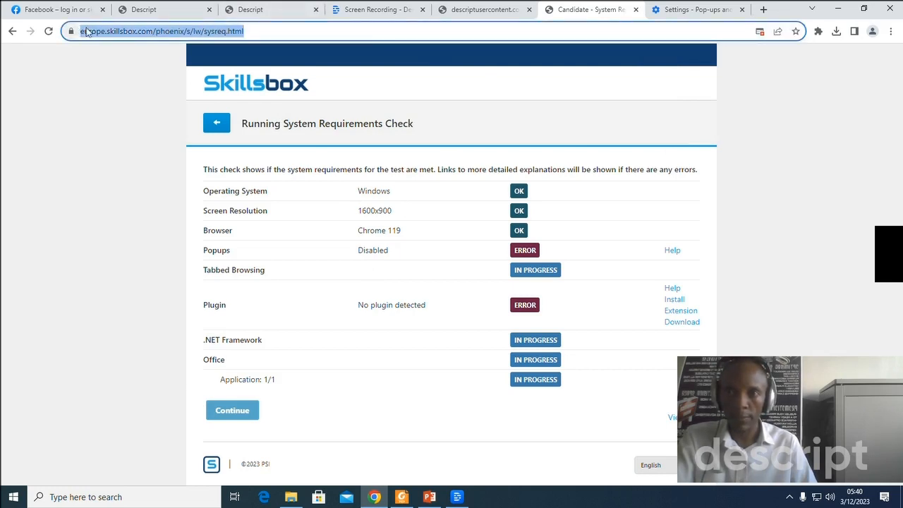
pyautogui.rightClick(117, 33)
pyautogui.click(150, 104)
pyautogui.click(706, 13)
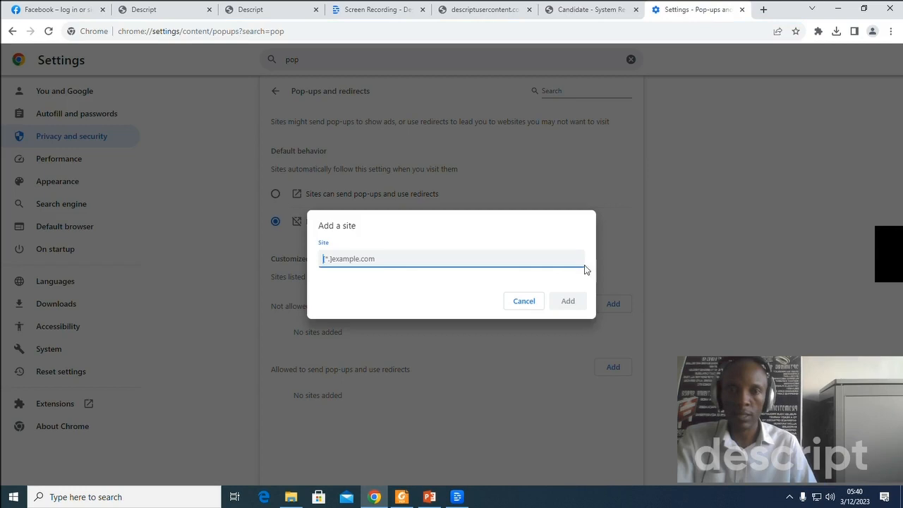
pyautogui.rightClick(377, 261)
pyautogui.click(405, 337)
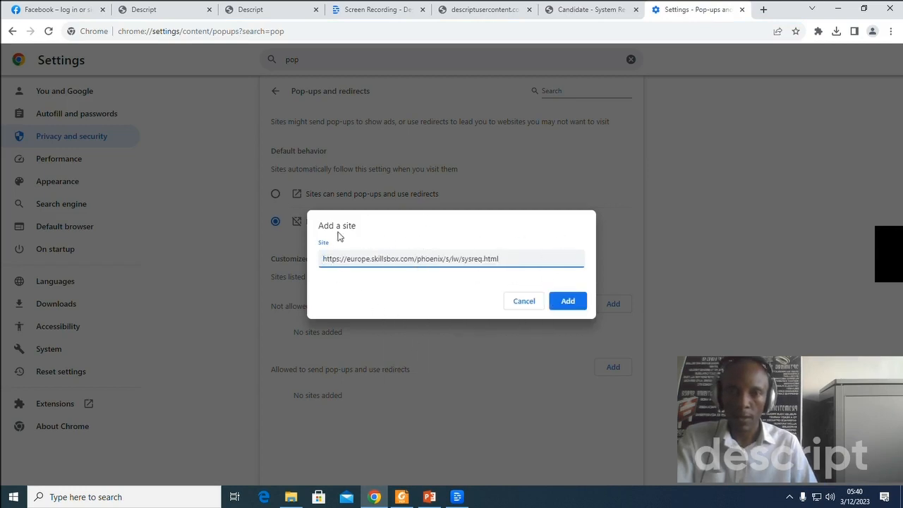
pyautogui.click(569, 302)
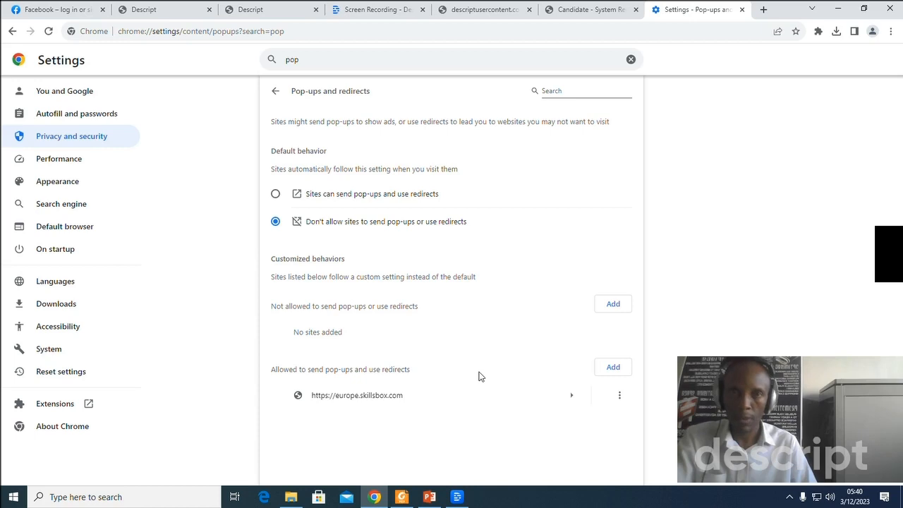
pyautogui.click(585, 8)
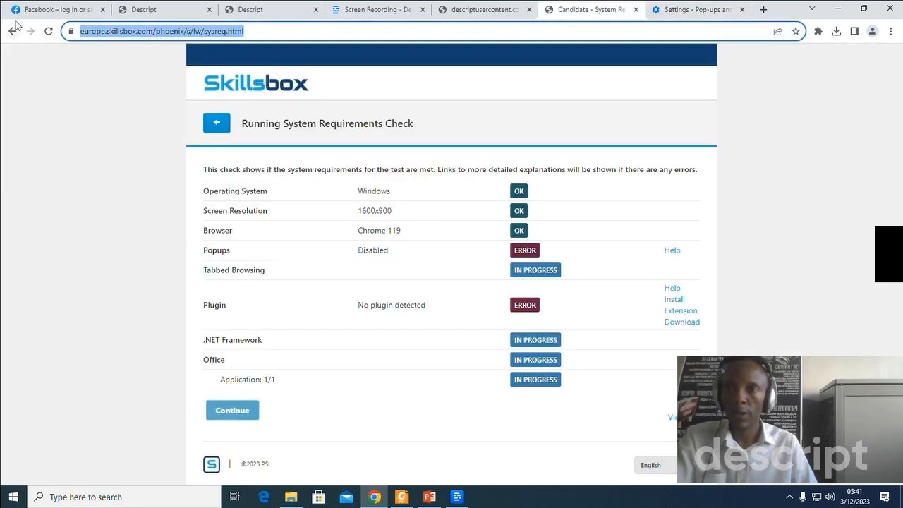
pyautogui.click(48, 31)
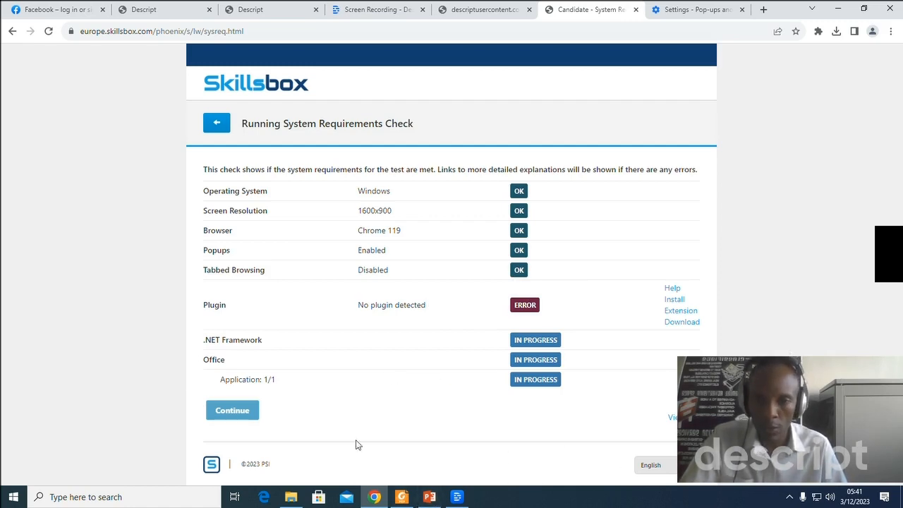
# - Switch to Foxit Reader and read the How to install Skillsbox guide through the app and plugin download instructions
pyautogui.click(401, 498)
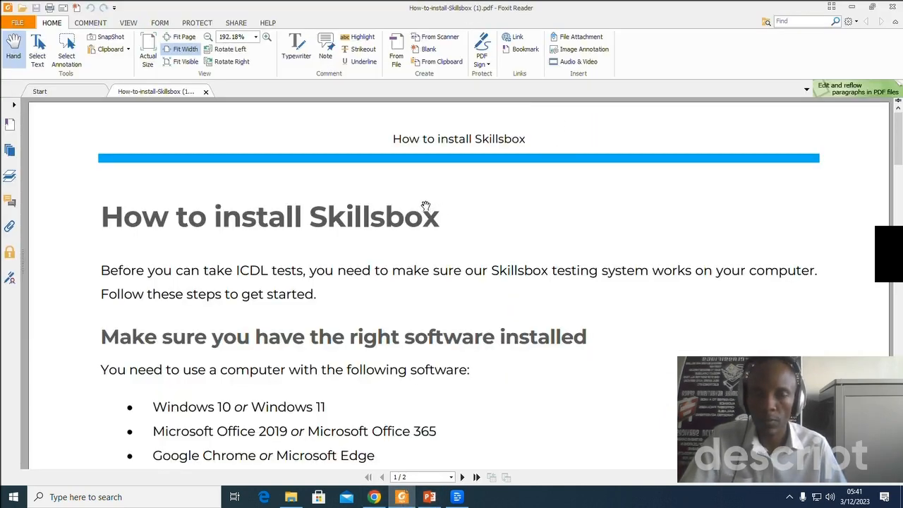
pyautogui.scroll(-4, 469, 213)
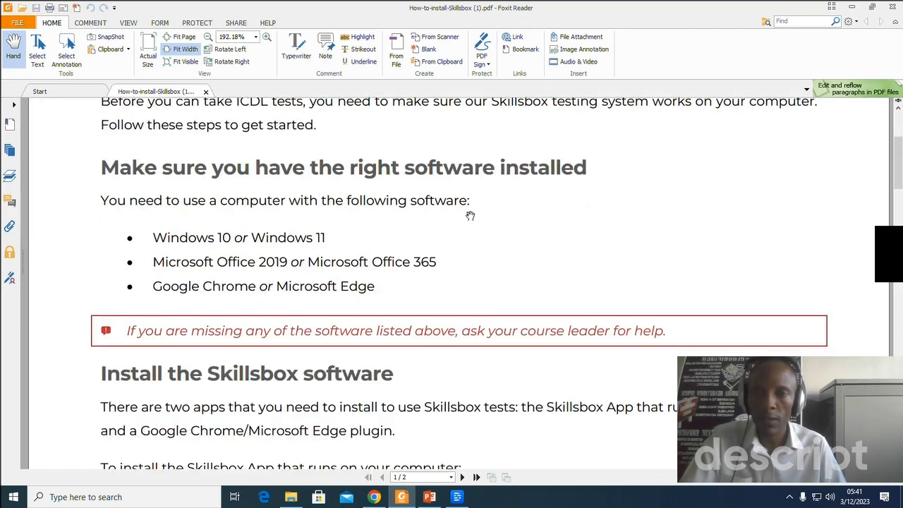
pyautogui.scroll(-1, 470, 212)
pyautogui.scroll(-3, 471, 219)
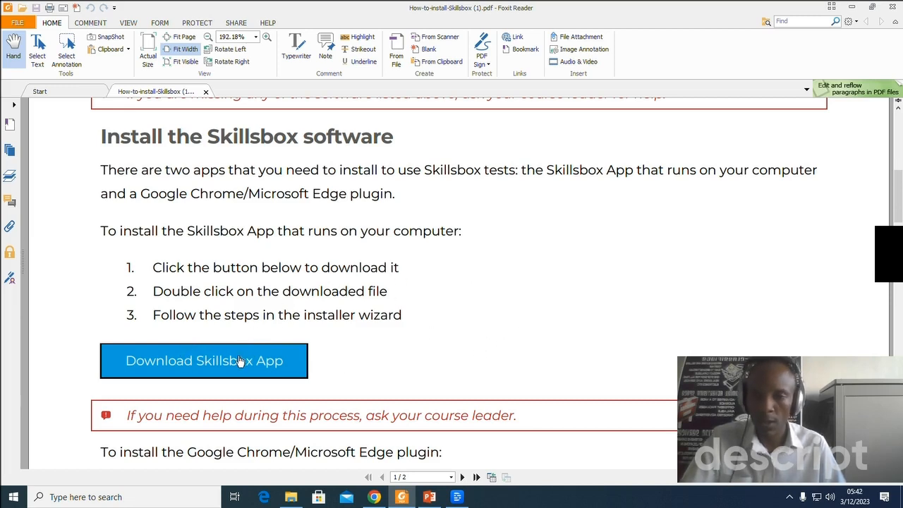
pyautogui.scroll(-7, 342, 362)
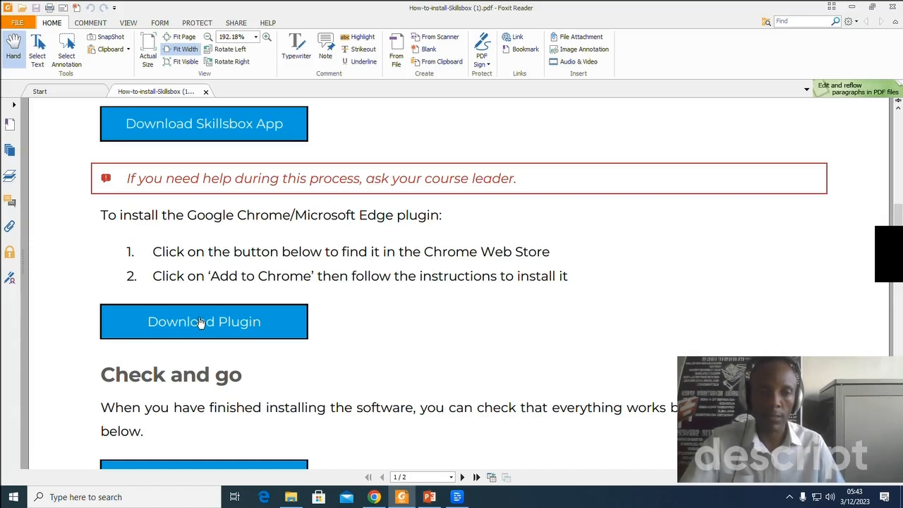
pyautogui.click(254, 323)
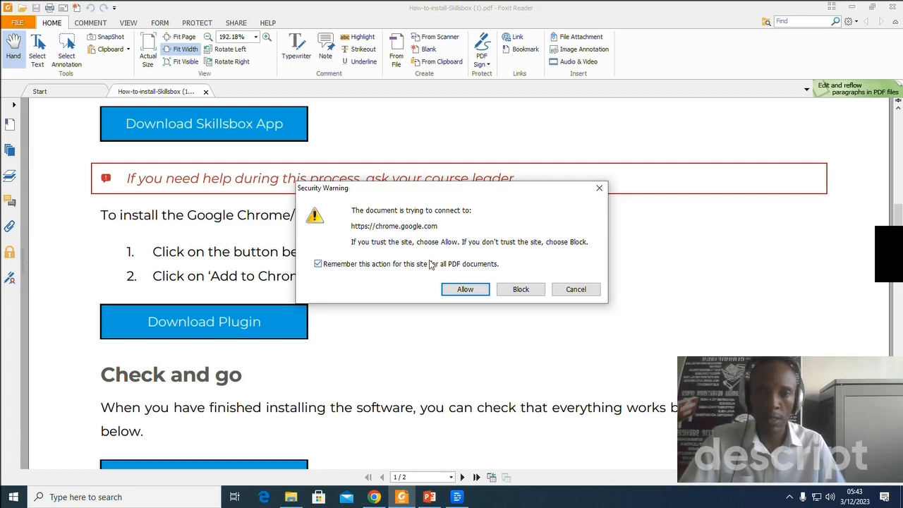
pyautogui.click(317, 264)
pyautogui.click(465, 289)
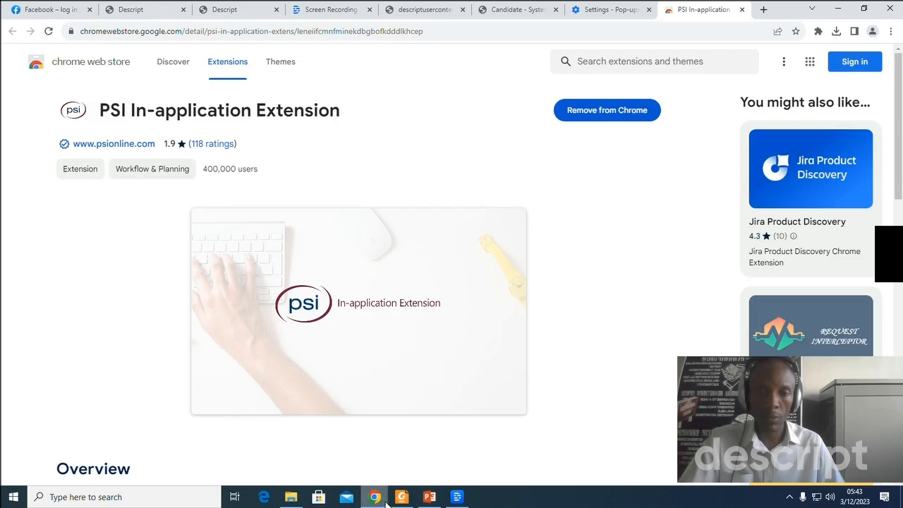
pyautogui.moveTo(380, 498)
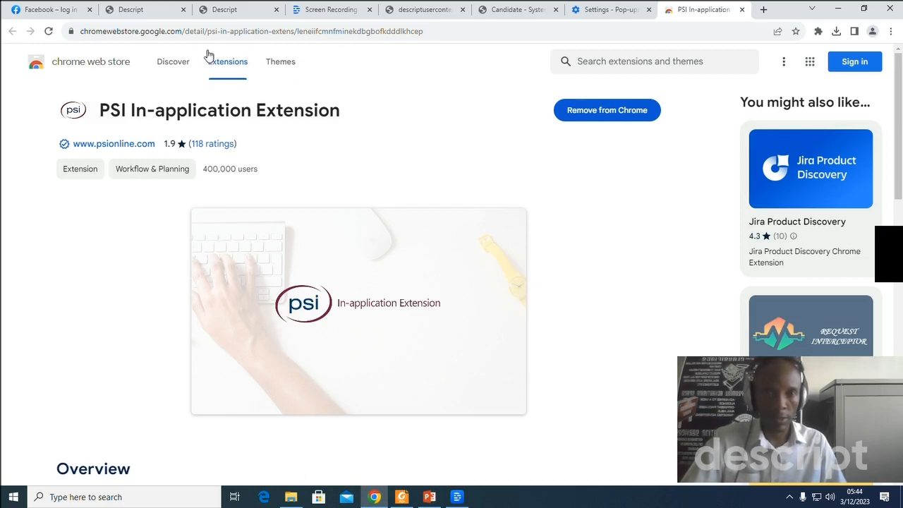
# - Remove the PSI In-application Extension from Chrome and add it again from its store page
pyautogui.click(605, 112)
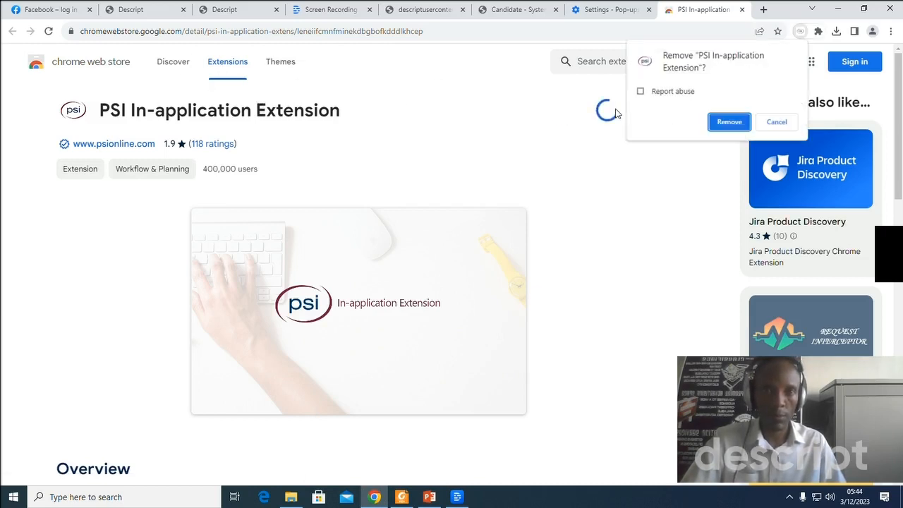
pyautogui.click(733, 124)
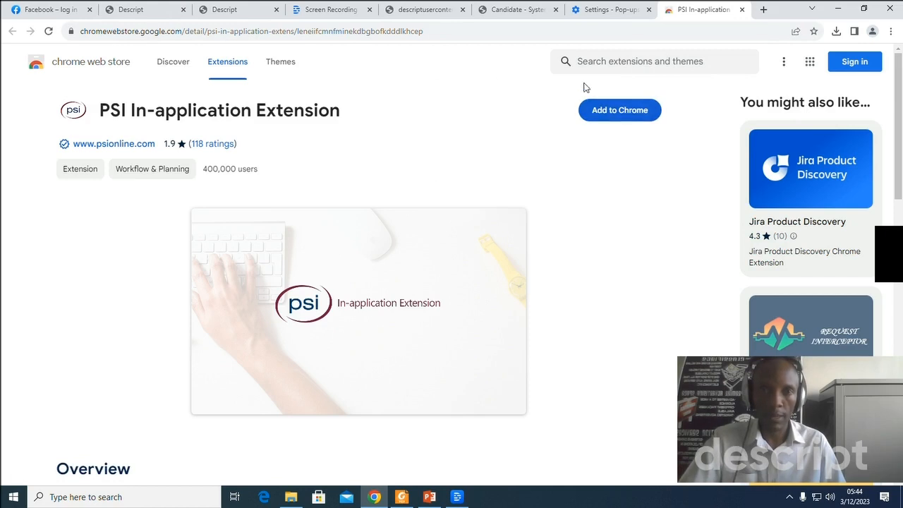
pyautogui.click(630, 113)
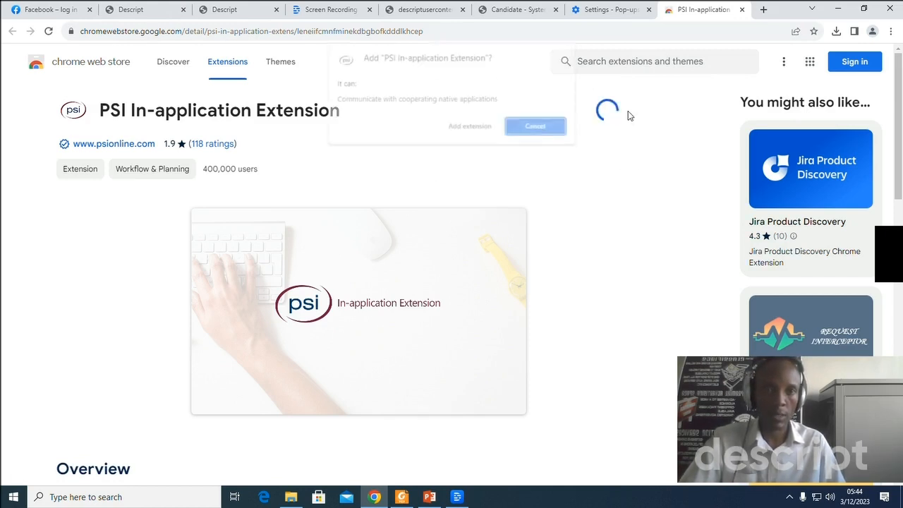
pyautogui.click(470, 129)
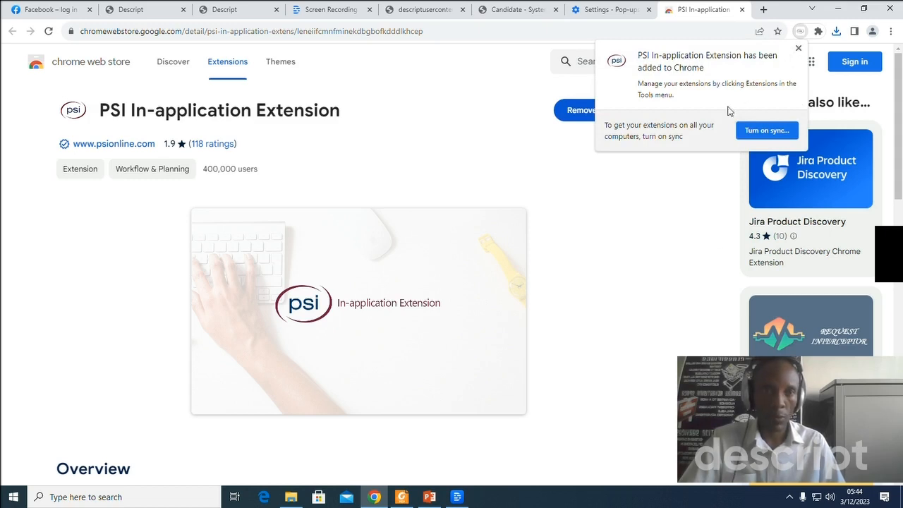
pyautogui.click(799, 50)
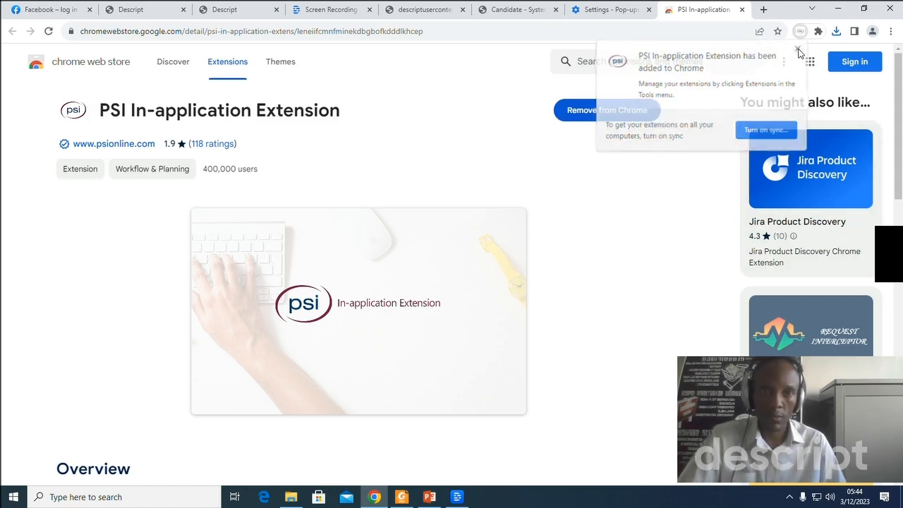
# - Close the web store and pop-up settings pages and rerun the Skillsbox system requirements check
pyautogui.click(744, 10)
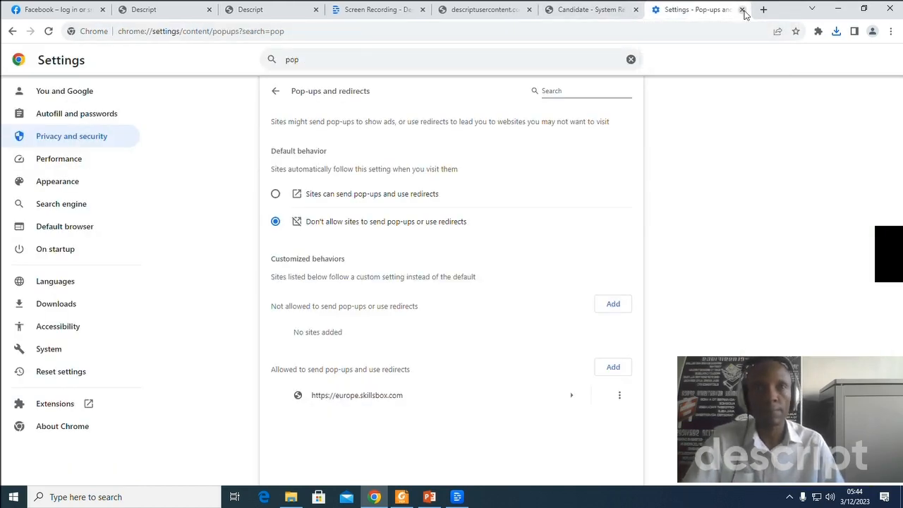
pyautogui.click(743, 10)
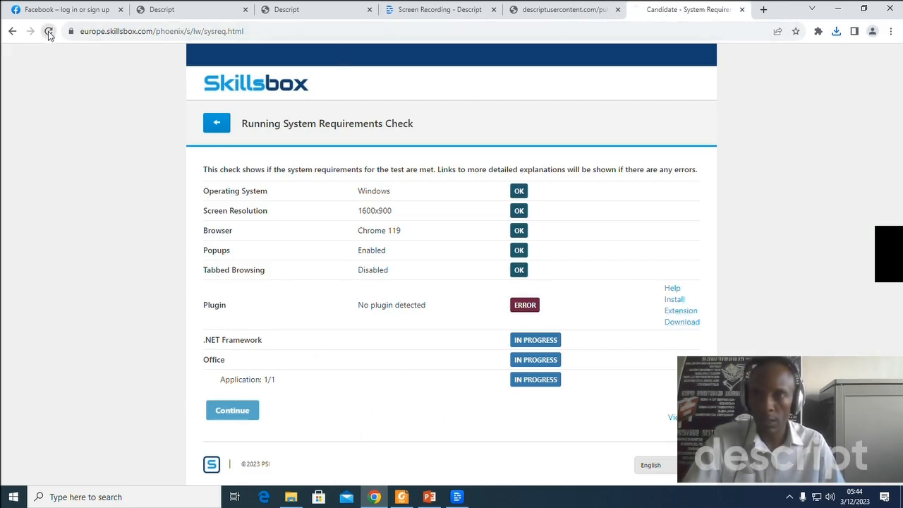
pyautogui.click(48, 35)
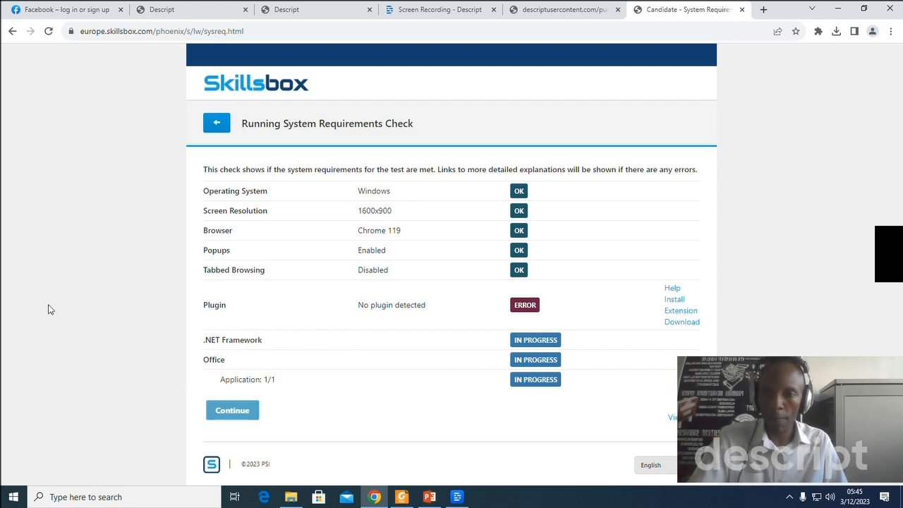
# - Search Windows for "control", open Control Panel's Programs category and bring up the Windows Features list
pyautogui.click(77, 499)
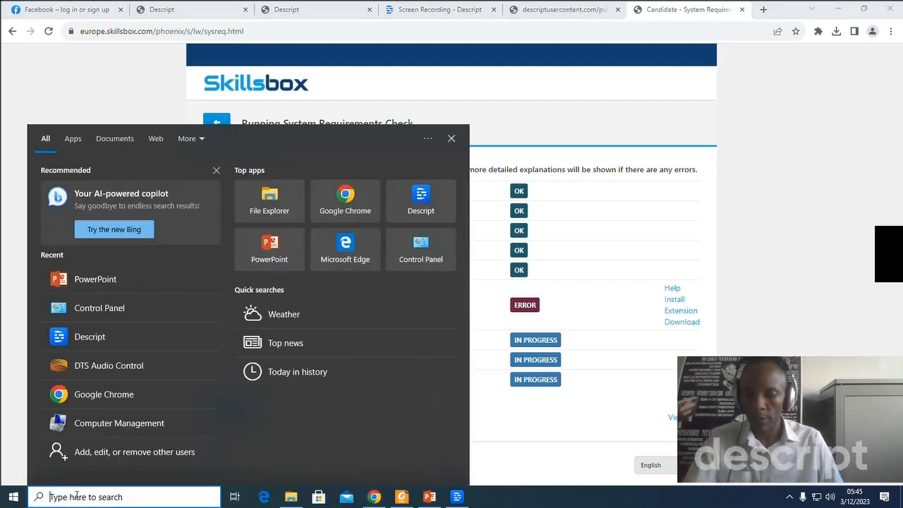
pyautogui.write('control')
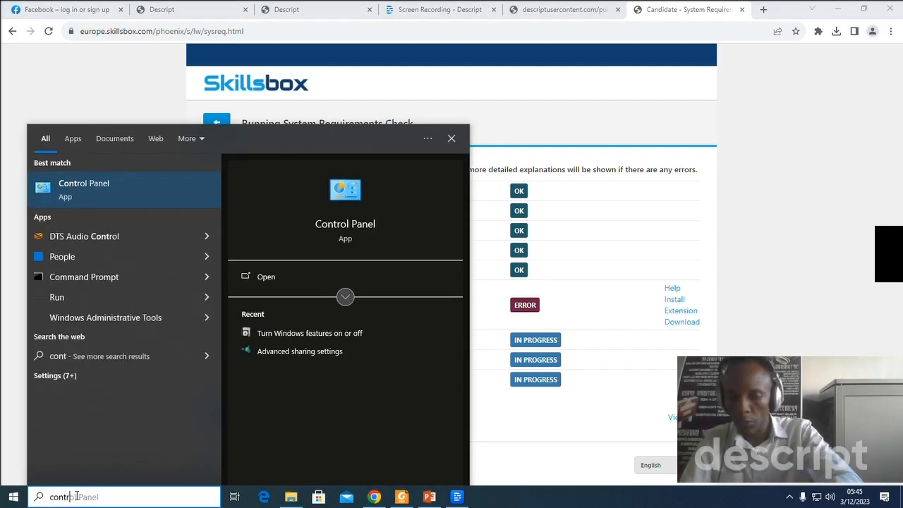
pyautogui.click(92, 188)
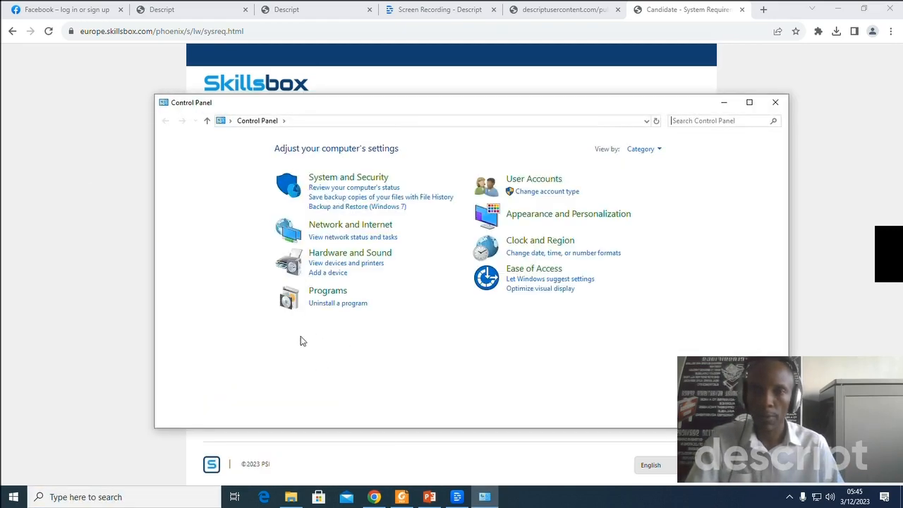
pyautogui.click(327, 293)
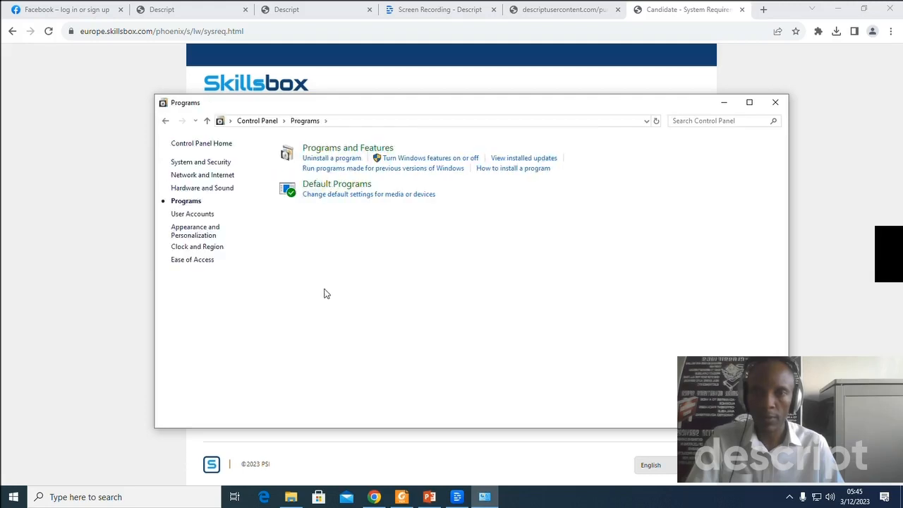
pyautogui.click(431, 157)
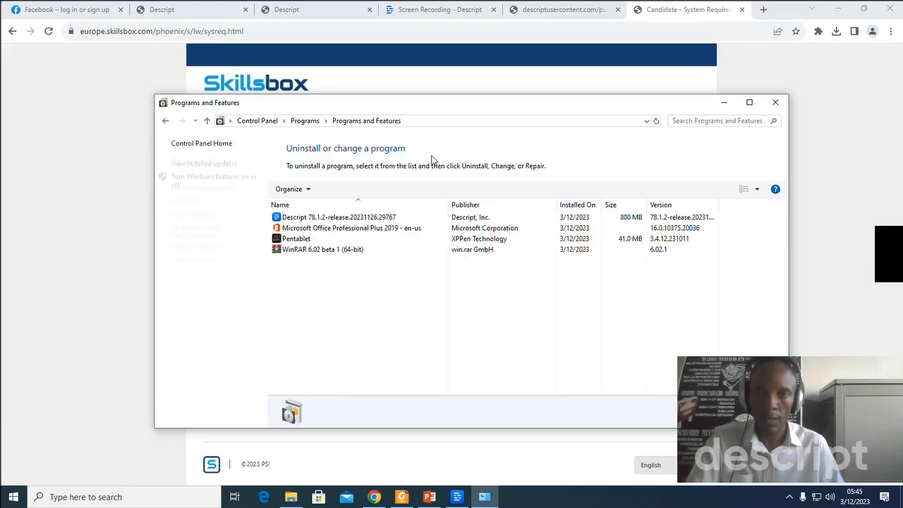
pyautogui.click(165, 122)
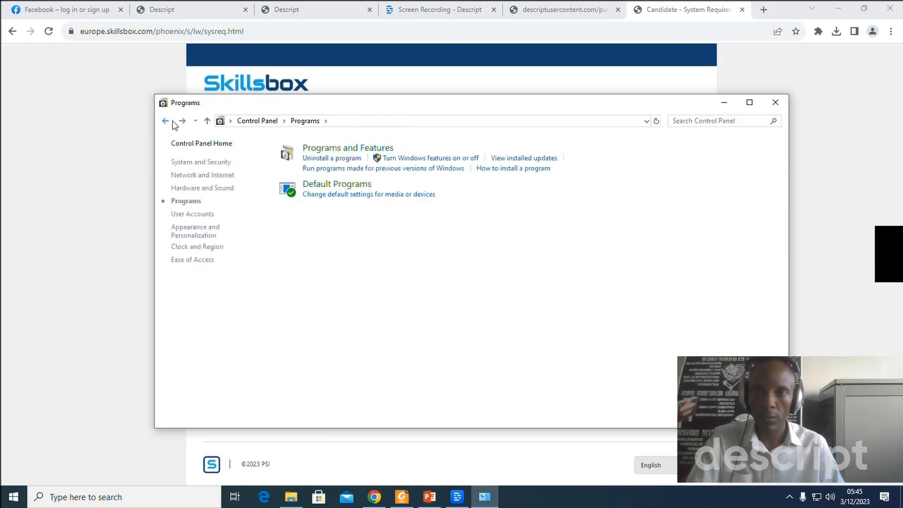
pyautogui.click(417, 158)
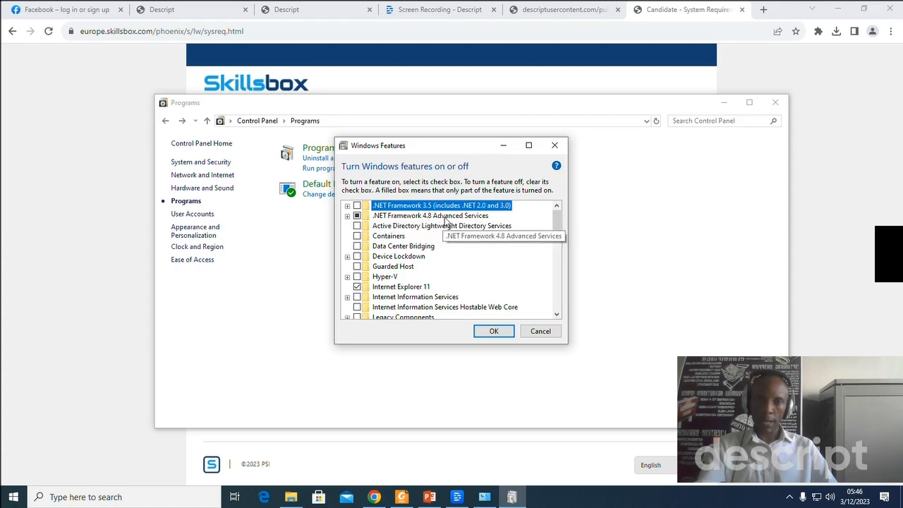
# - Turn on .NET Framework 3.5, clear .NET Framework 4.8 Advanced Services, and let Windows Update download the required files
pyautogui.click(358, 216)
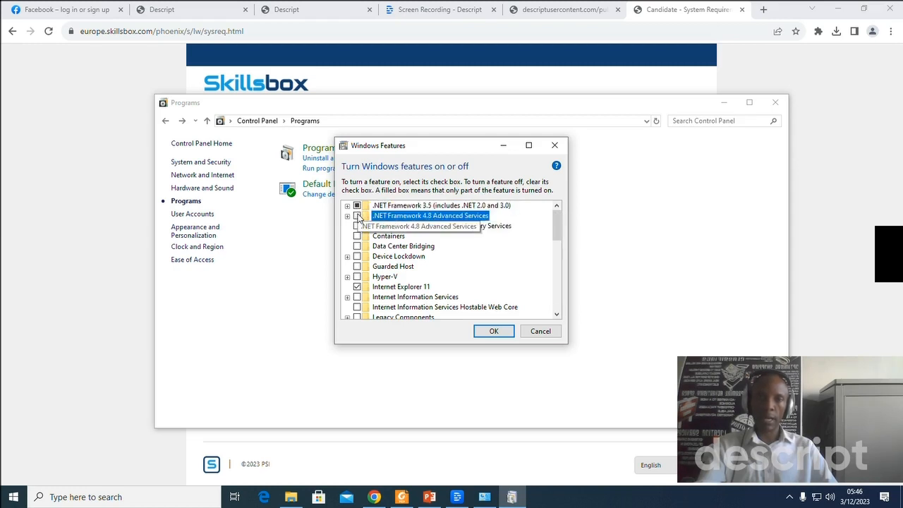
pyautogui.click(493, 331)
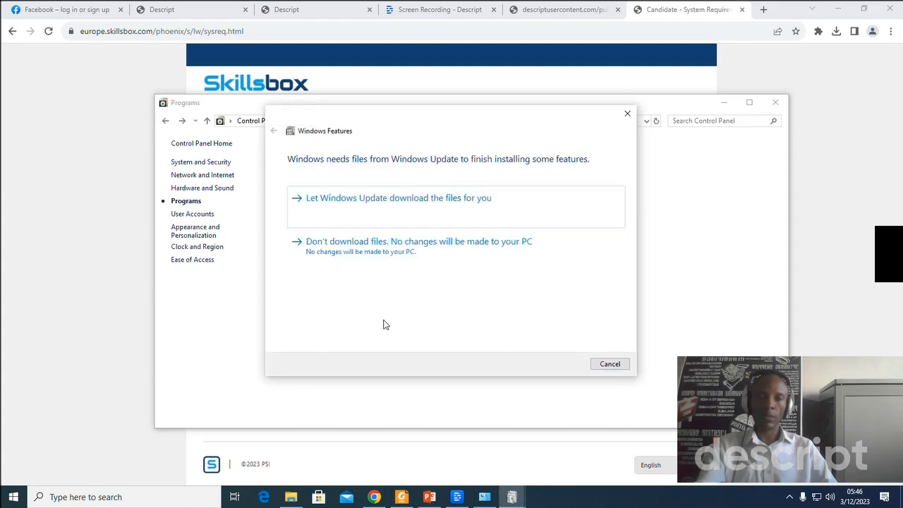
pyautogui.click(363, 204)
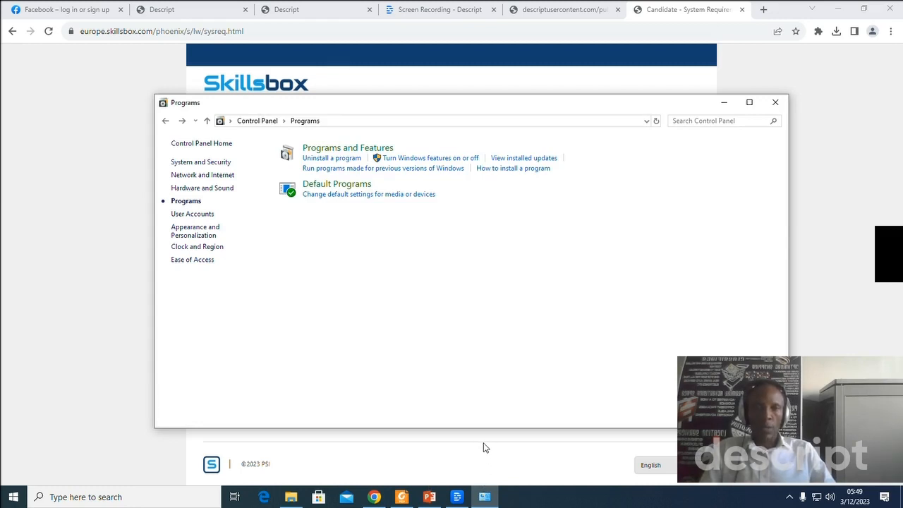
# - Rerun the system requirements check in the browser, download the plugin installer and show it in the Downloads folder
pyautogui.click(434, 443)
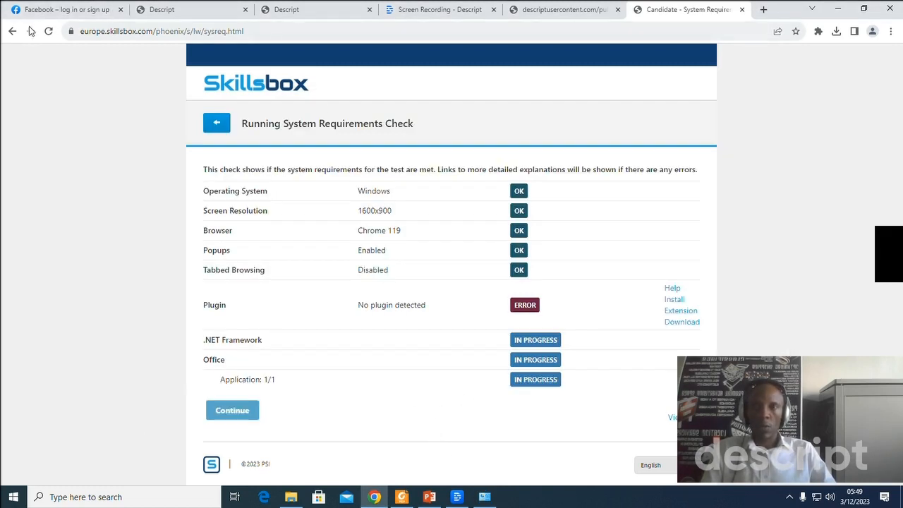
pyautogui.click(50, 33)
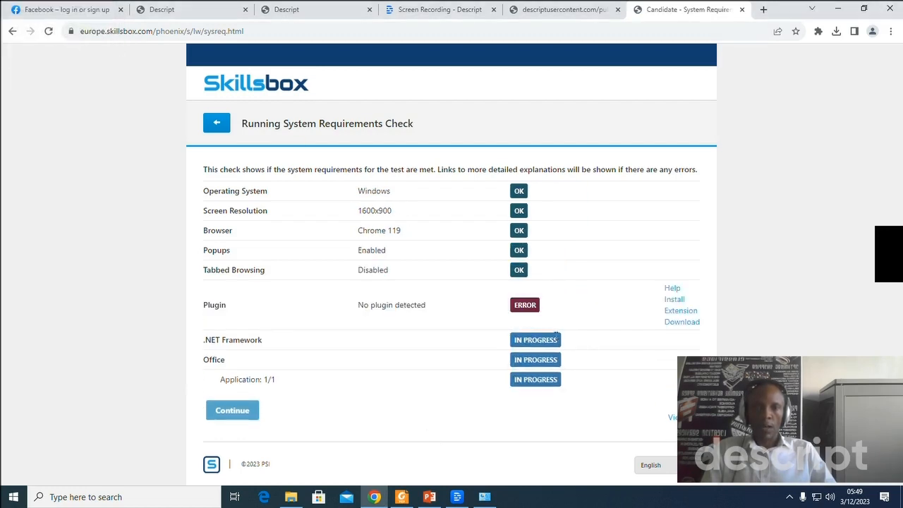
pyautogui.click(678, 323)
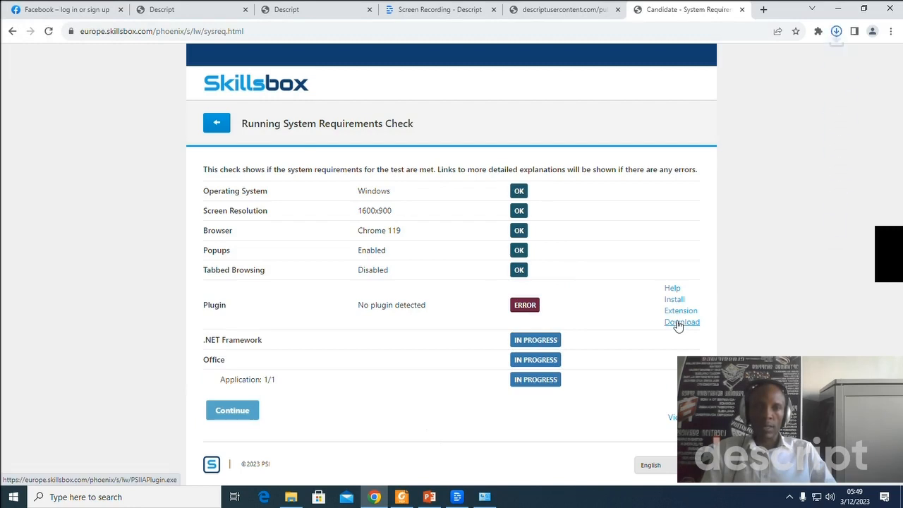
pyautogui.click(837, 32)
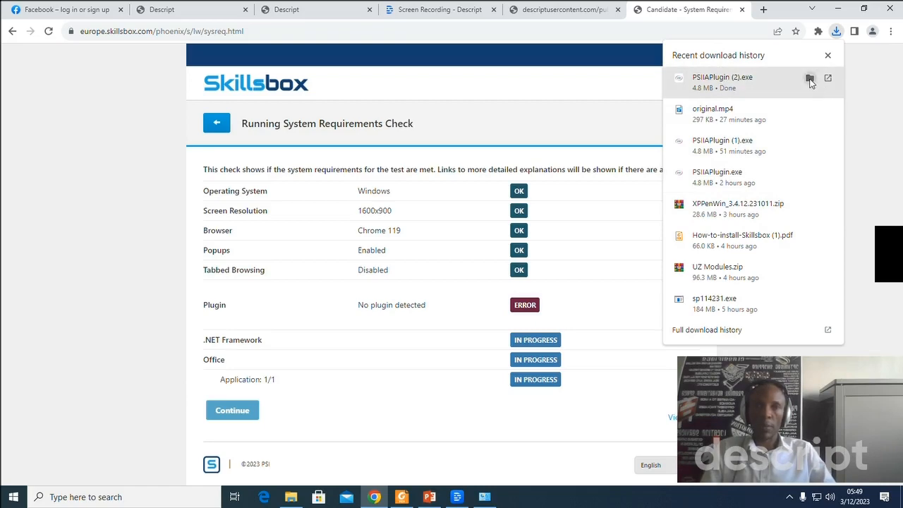
pyautogui.click(810, 79)
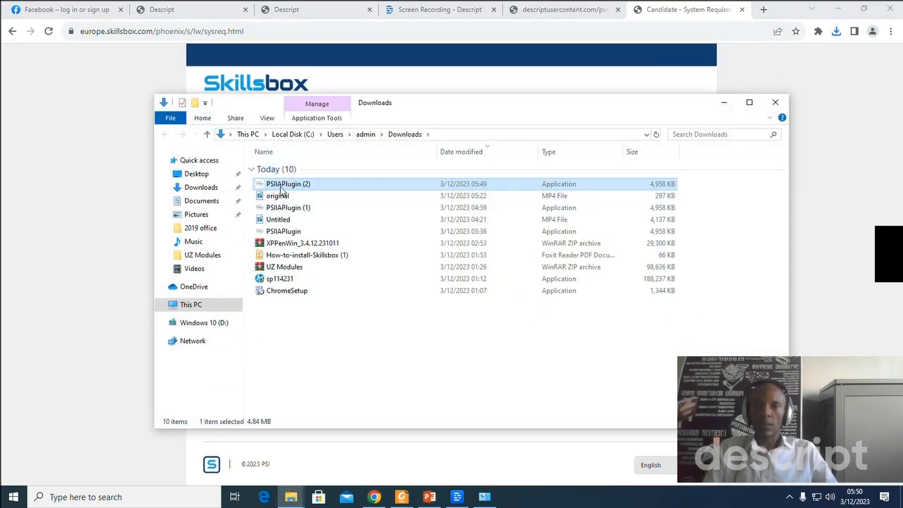
# - Run the downloaded PSIIAPlugin (2) installer and install the PSI In-application Plugin
pyautogui.doubleClick(282, 185)
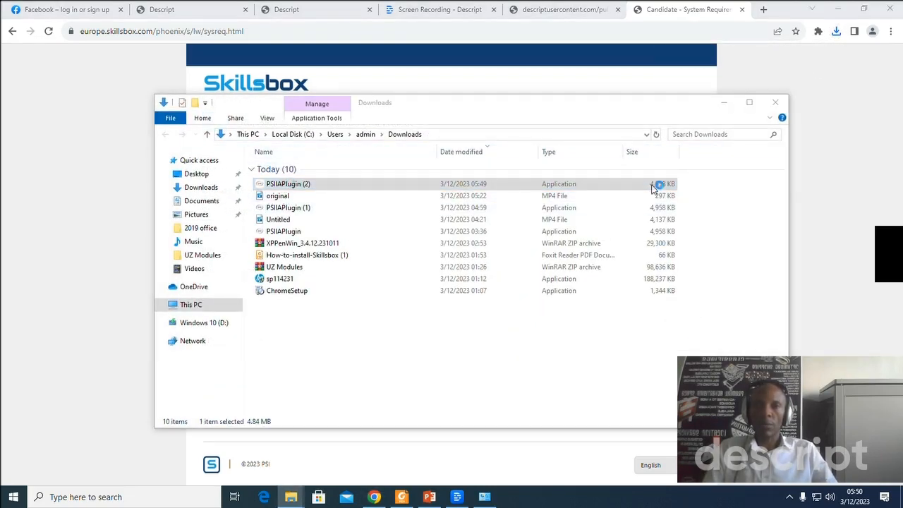
pyautogui.click(777, 104)
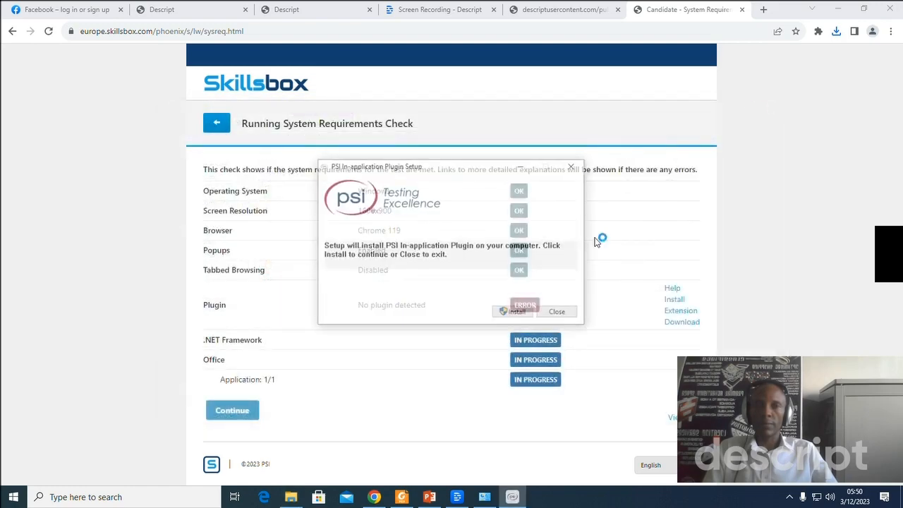
pyautogui.click(516, 314)
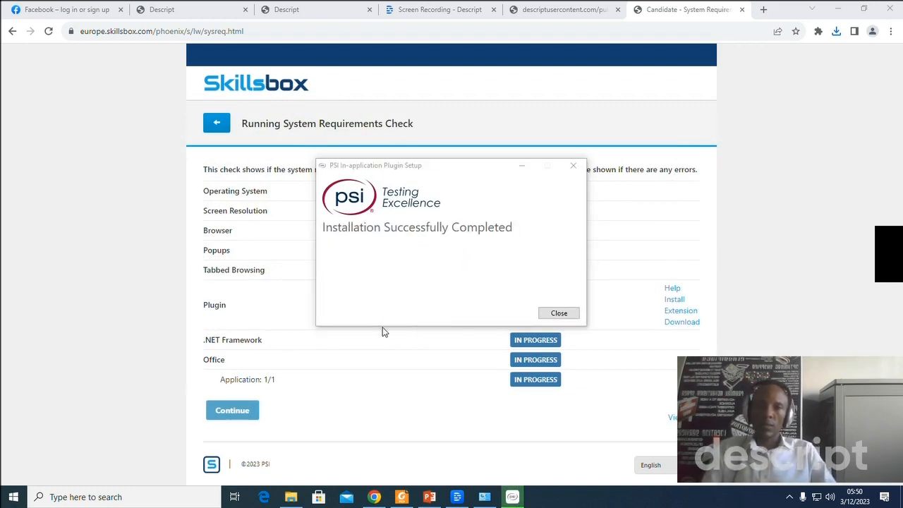
pyautogui.click(559, 313)
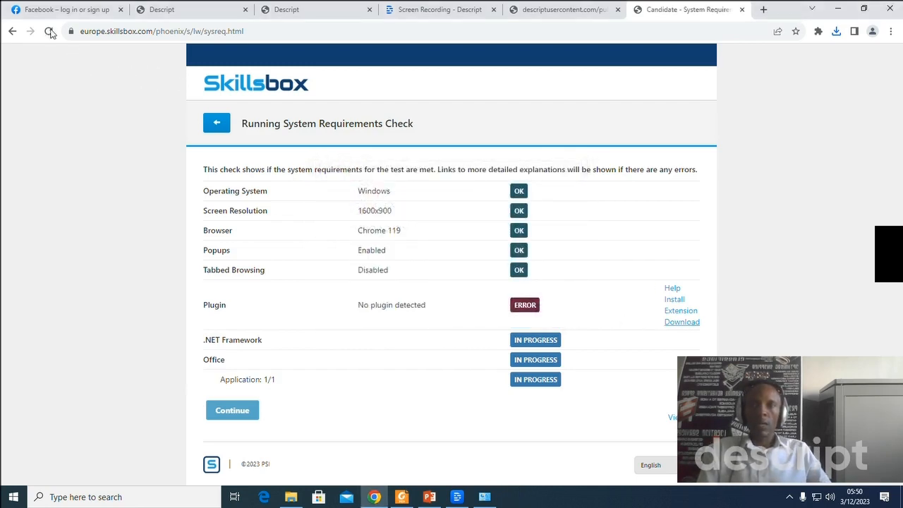
# - Rerun the system requirements check, continue to the ICDL Presentation 6.0 diagnostic assessment and start it
pyautogui.click(49, 31)
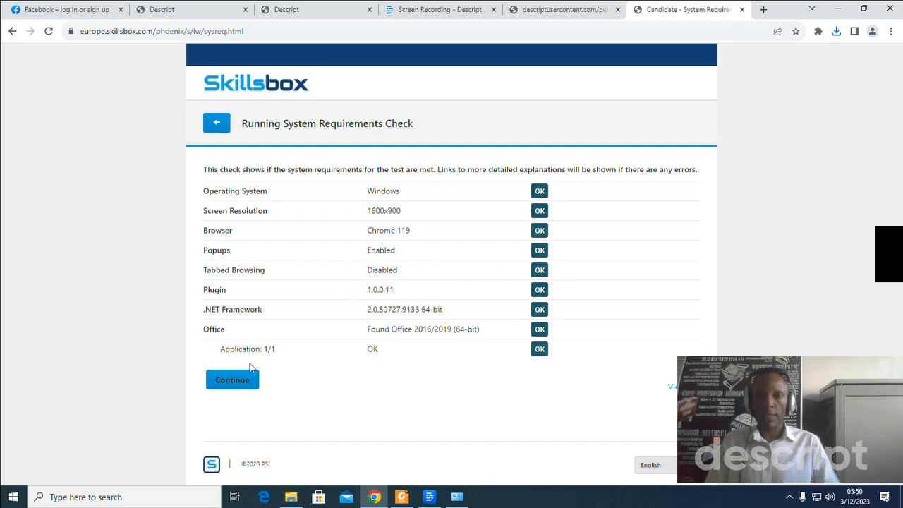
pyautogui.click(230, 382)
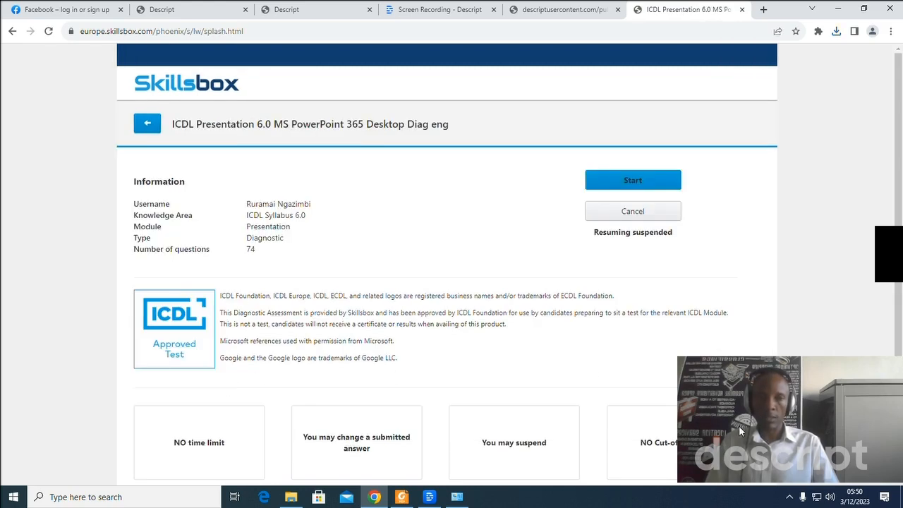
pyautogui.click(640, 181)
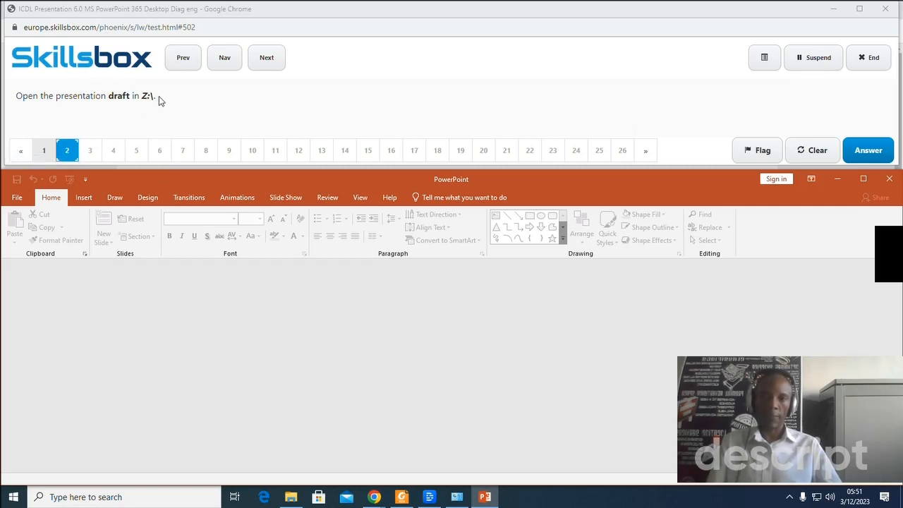
# - Open the presentation draft from Z:\ in PowerPoint and submit this as the answer to question 2
pyautogui.click(17, 201)
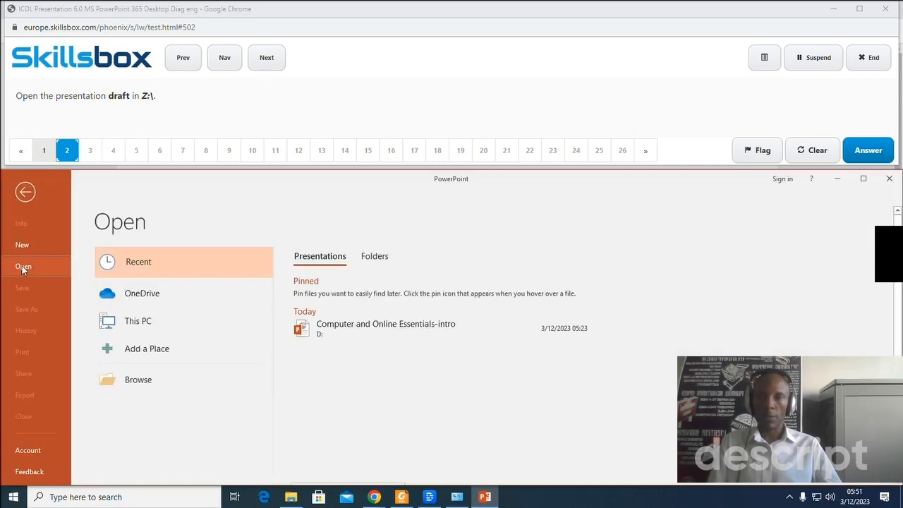
pyautogui.click(127, 379)
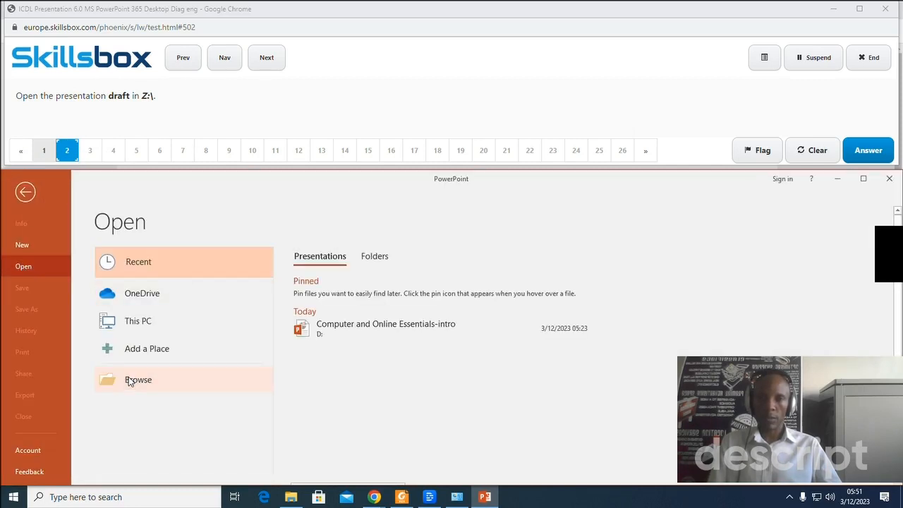
pyautogui.scroll(-2, 82, 353)
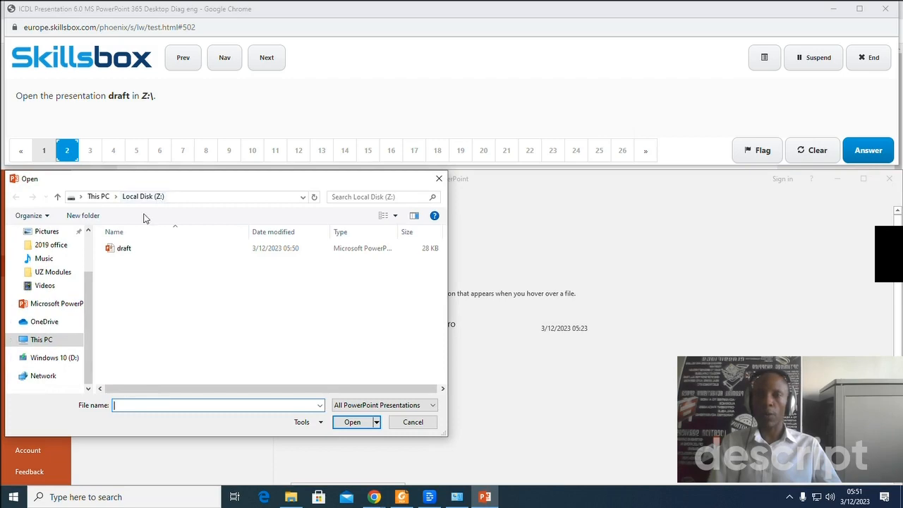
pyautogui.click(122, 251)
pyautogui.click(352, 422)
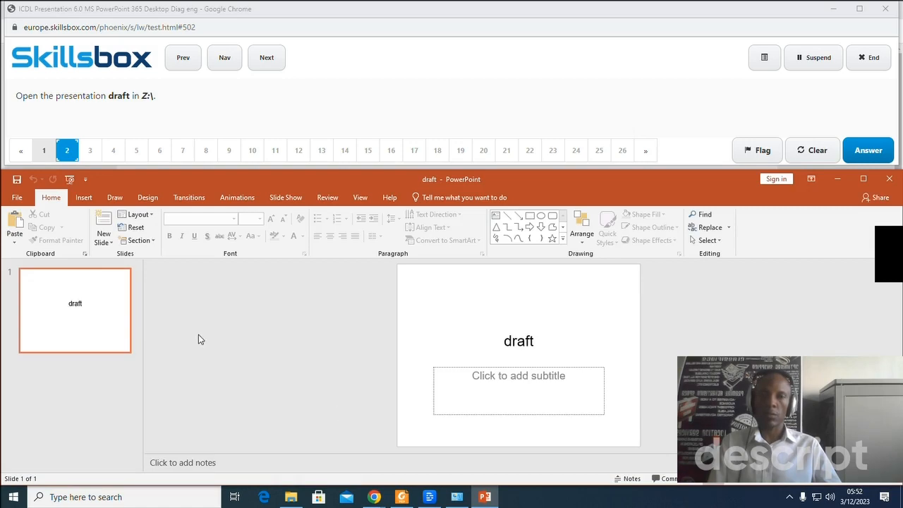
pyautogui.click(869, 153)
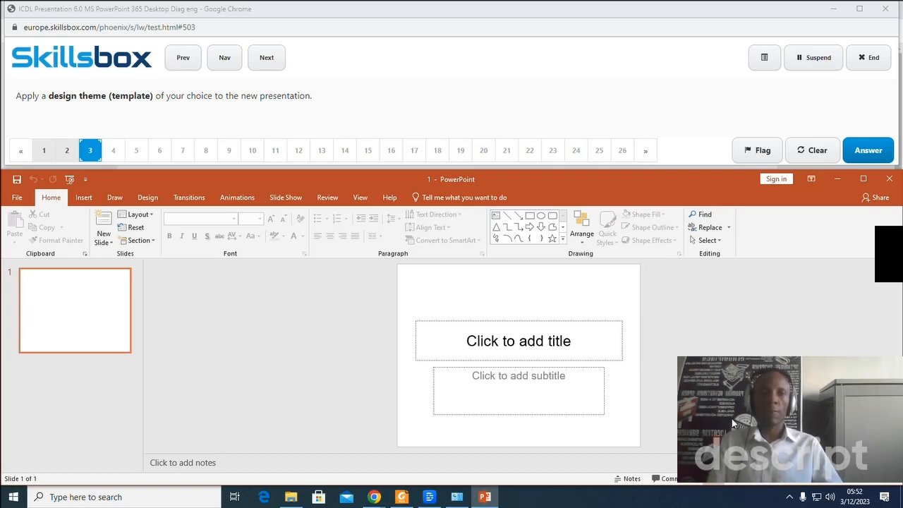
# - Suspend the diagnostic assessment at question 3 so it can be resumed, and log out of the Skillsbox account
pyautogui.click(819, 59)
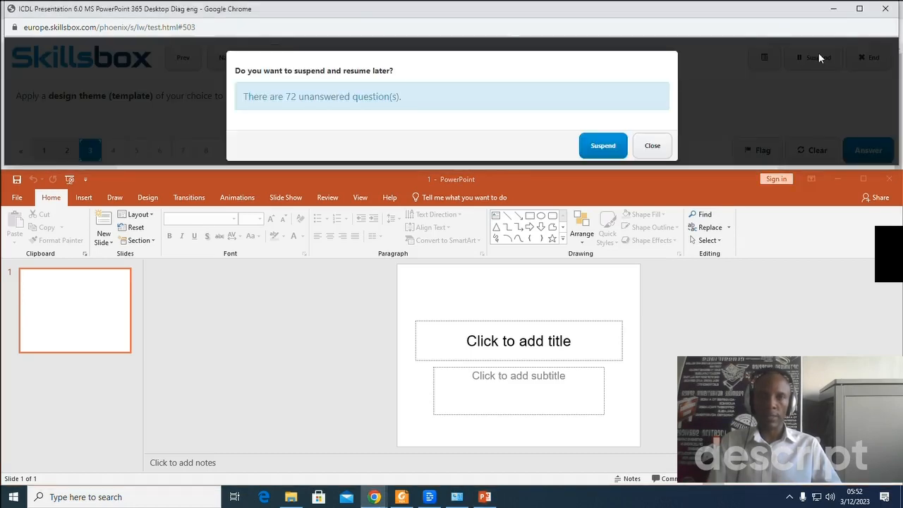
pyautogui.click(604, 145)
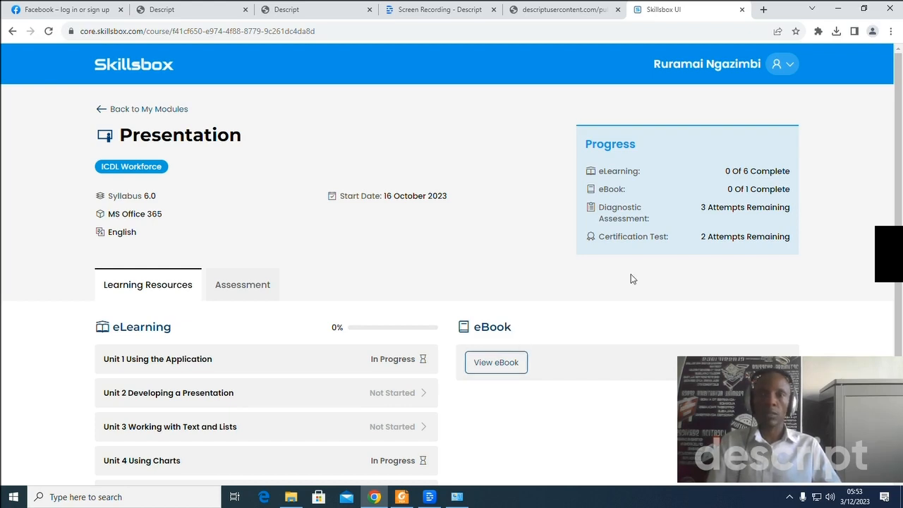
pyautogui.click(789, 68)
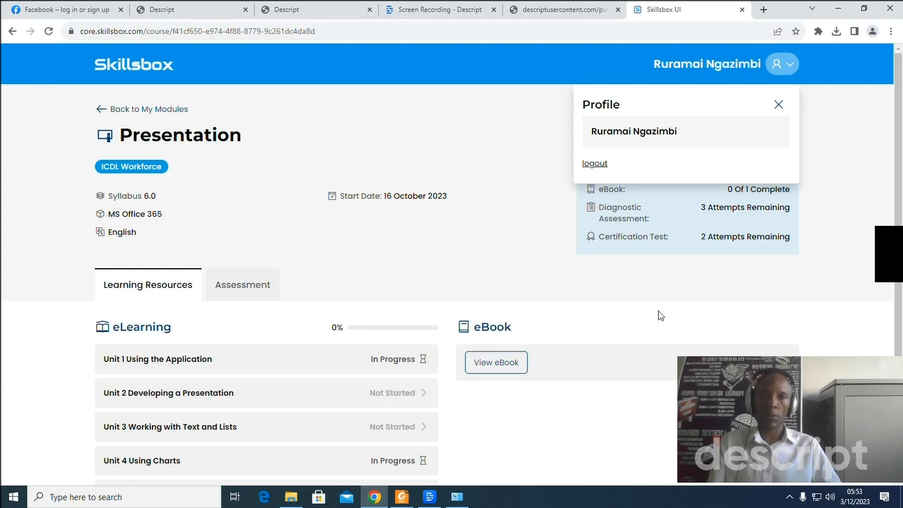
pyautogui.click(596, 165)
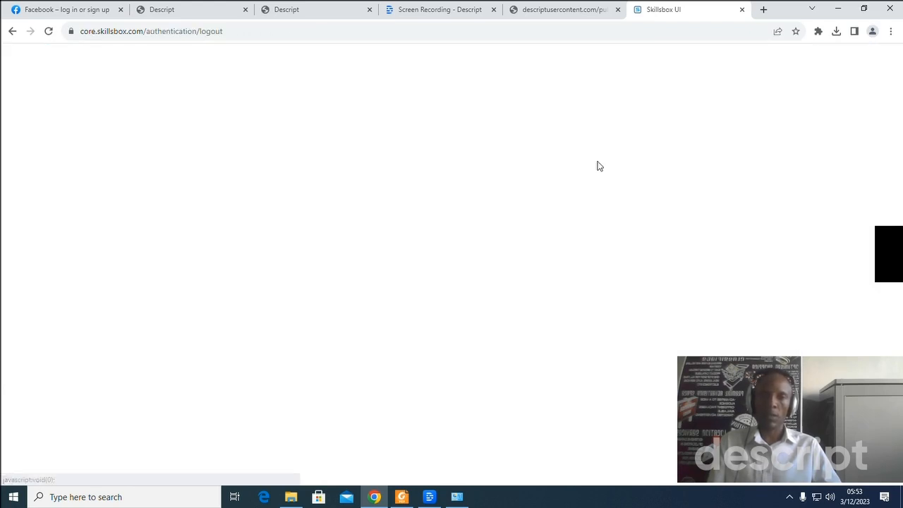